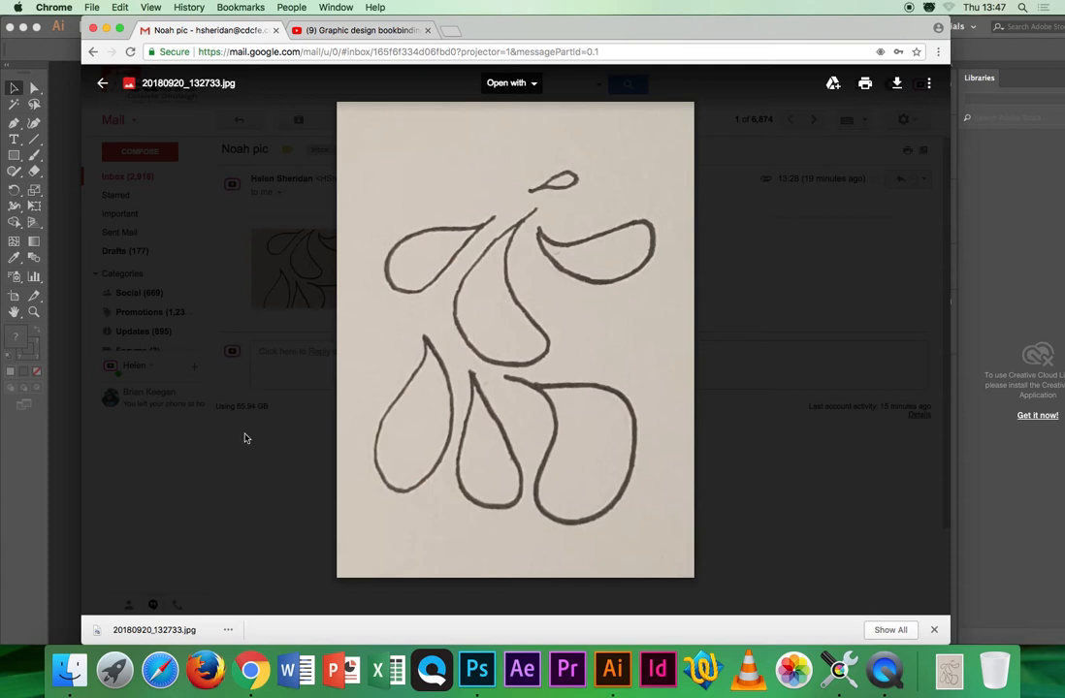
- Close the attachment preview, download the drawing from the email and reveal the downloaded file in Finder
{"action": "left_click", "coordinate": [332, 379]}
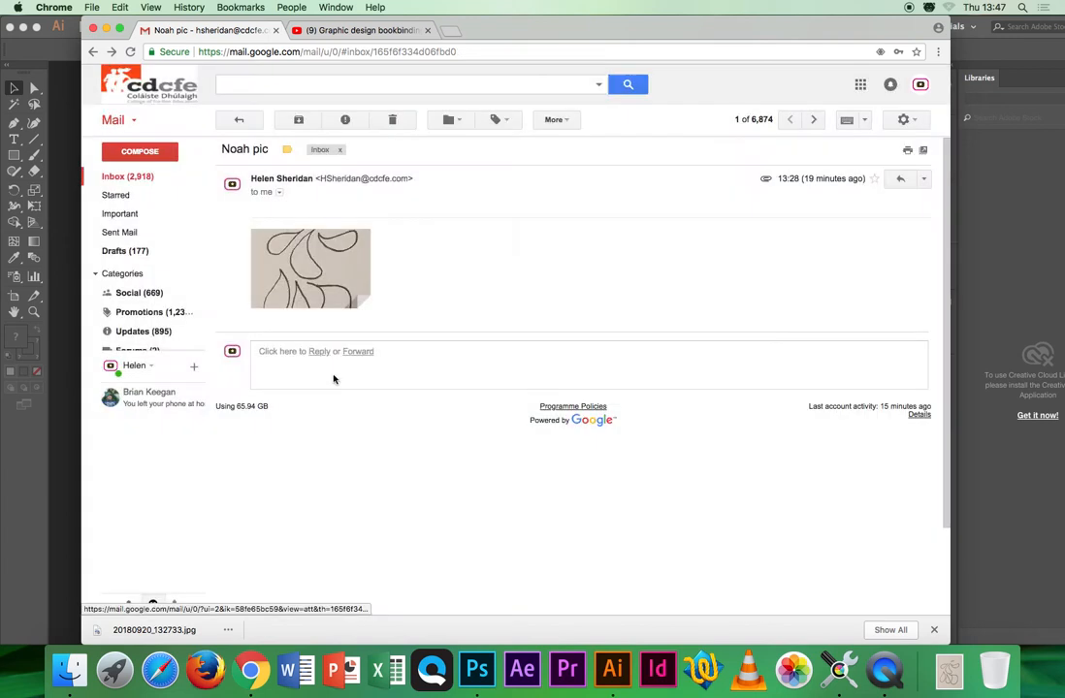
{"action": "left_click", "coordinate": [284, 293]}
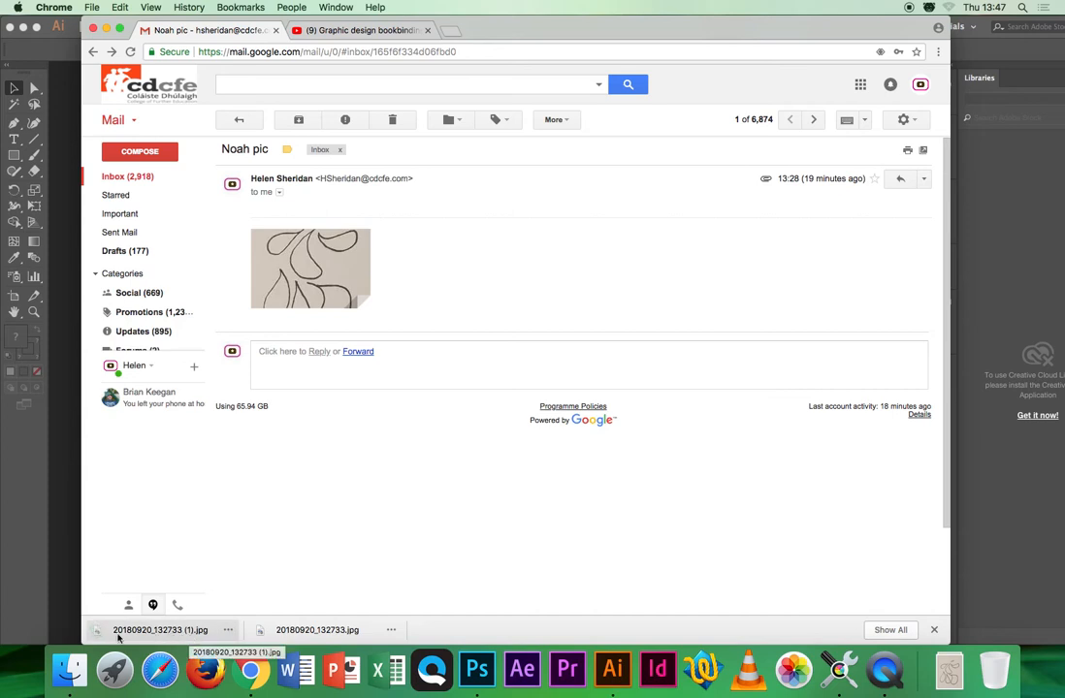
{"action": "left_click", "coordinate": [228, 630]}
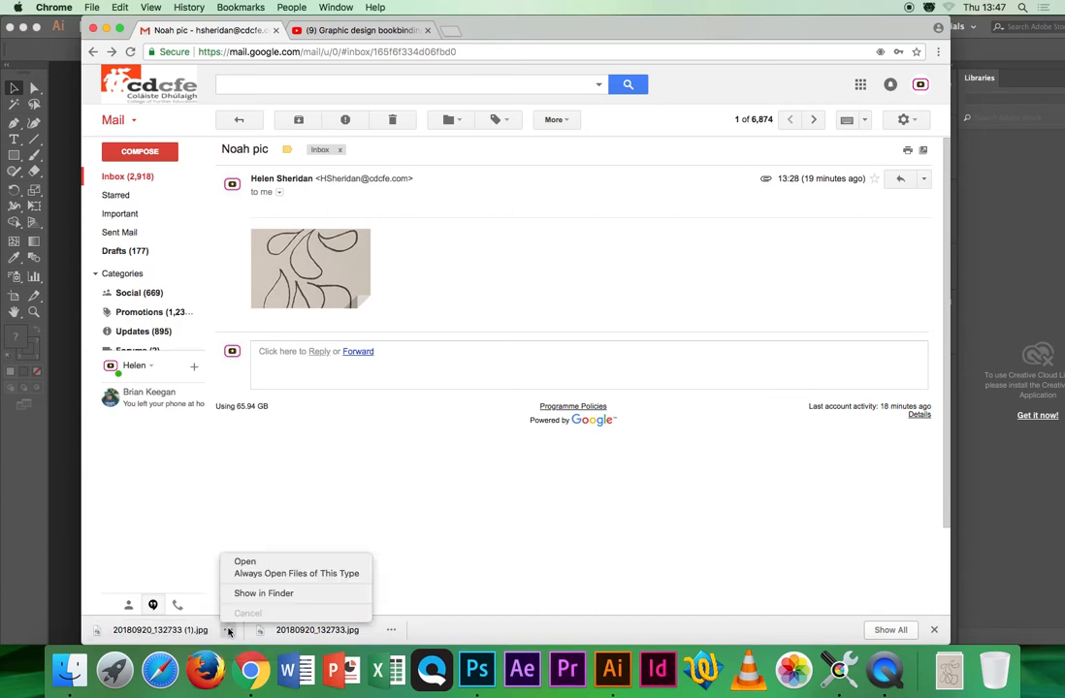
{"action": "left_click", "coordinate": [258, 593]}
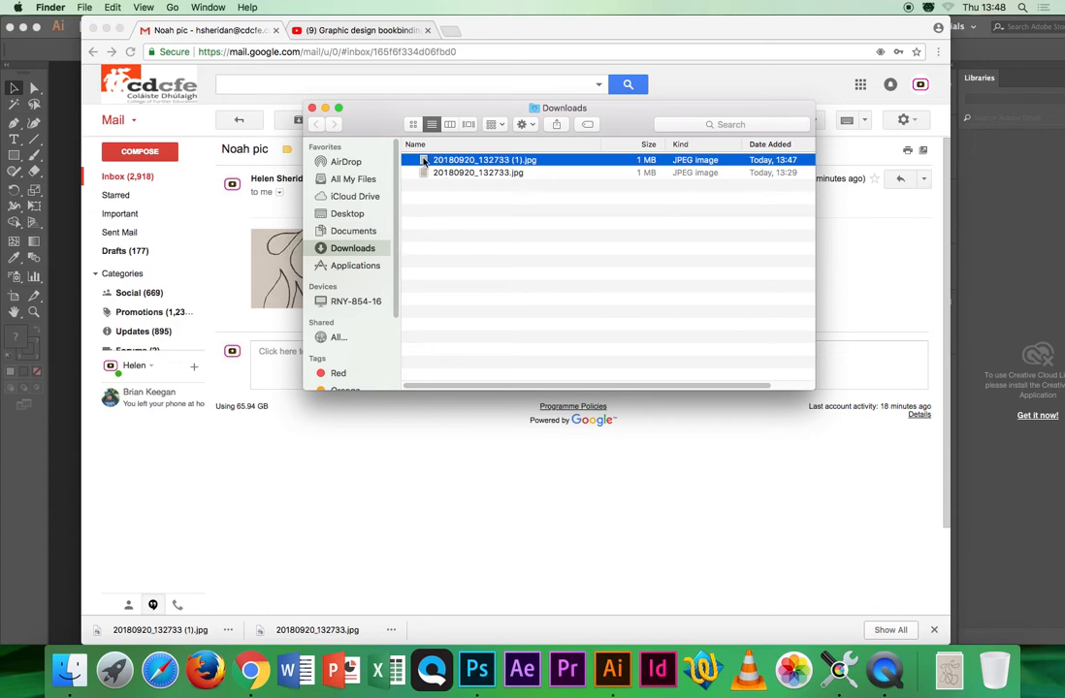
- Open the downloaded 20180920_132733 (1).jpg in Illustrator and fit the whole drawing in view
{"action": "left_click_drag", "start_coordinate": [424, 162], "coordinate": [621, 679]}
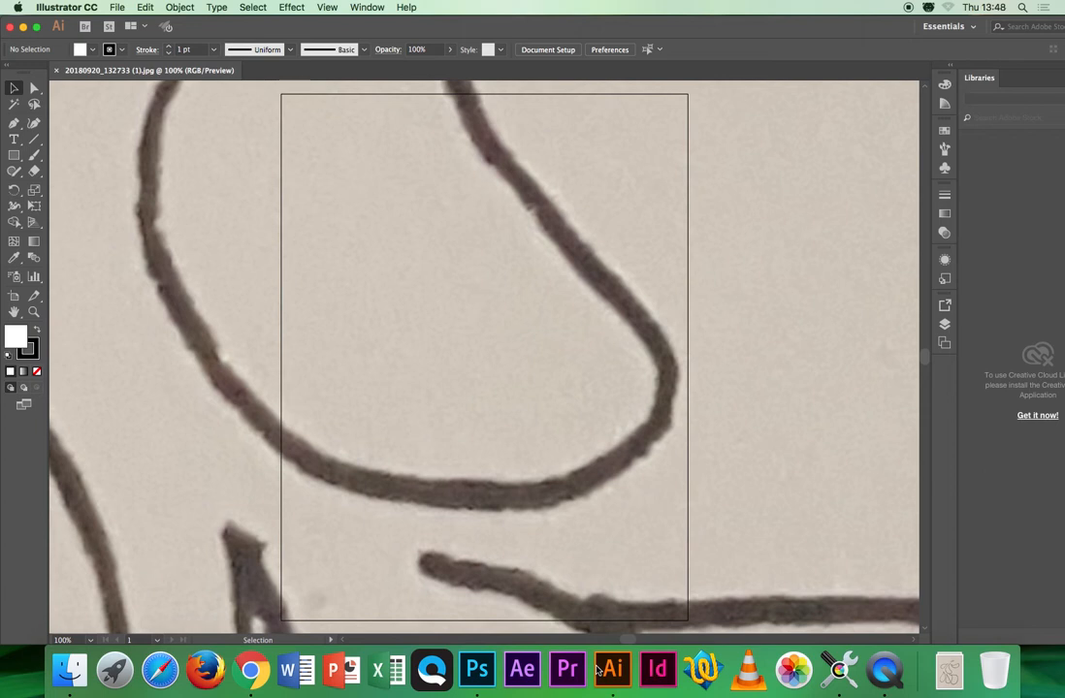
{"action": "key", "text": "super+minus"}
{"action": "key", "text": "super+minus"}
{"action": "key", "text": "super+minus"}
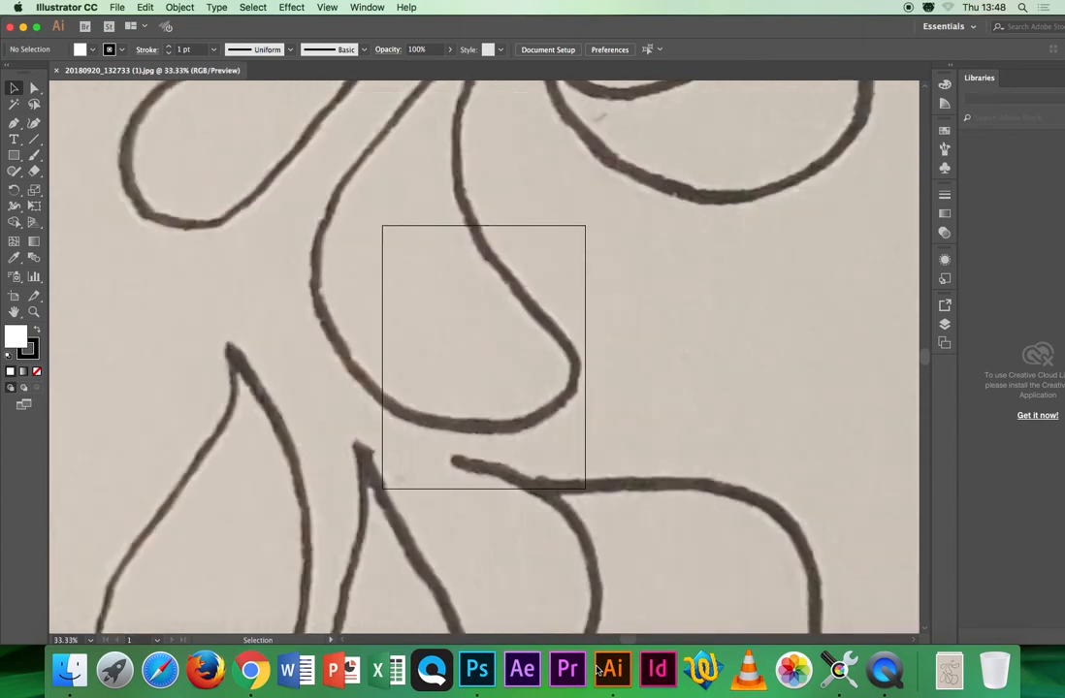
{"action": "key", "text": "super+minus"}
{"action": "key", "text": "super+minus"}
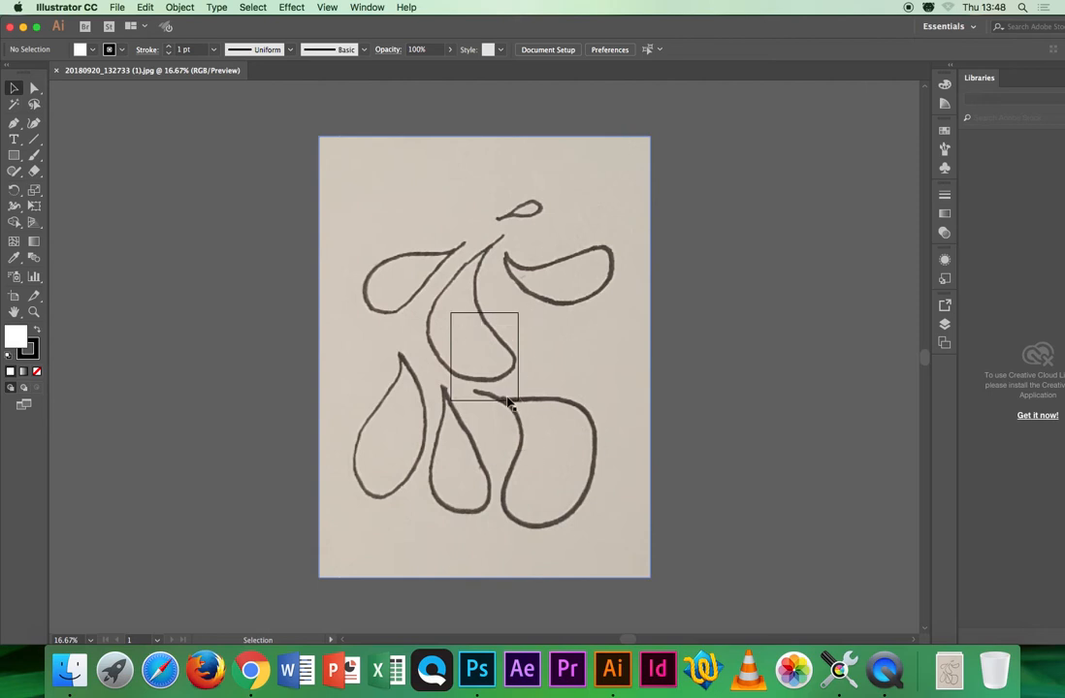
- Select the imported drawing and undock the toolbox so it floats beside the canvas
{"action": "left_click", "coordinate": [383, 336]}
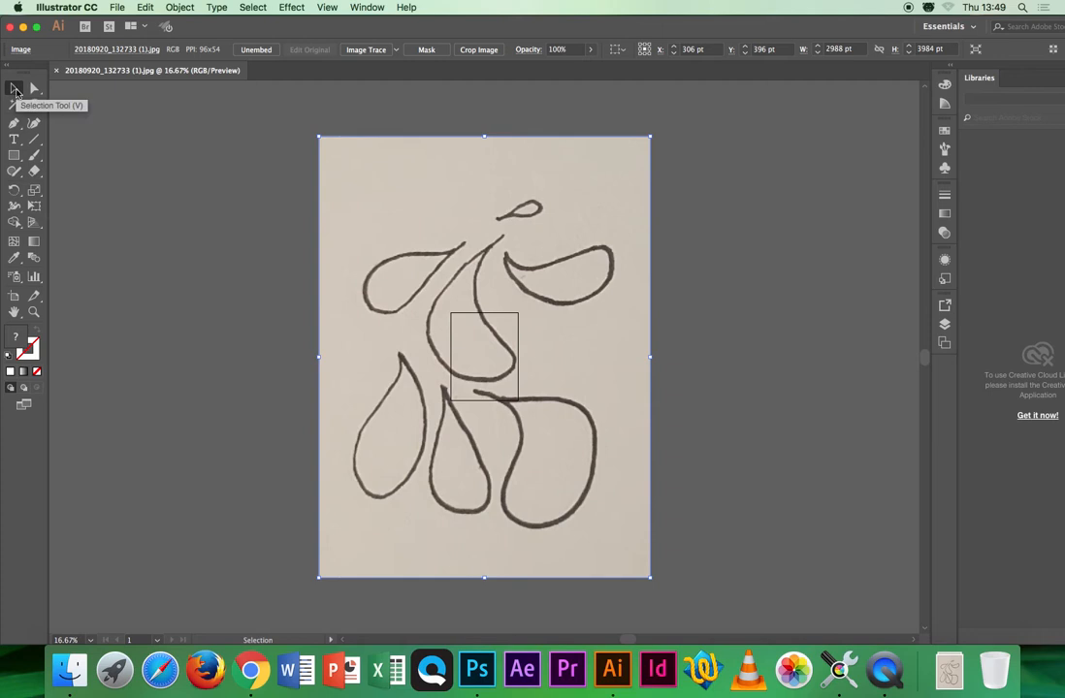
{"action": "left_click_drag", "start_coordinate": [26, 65], "coordinate": [70, 65]}
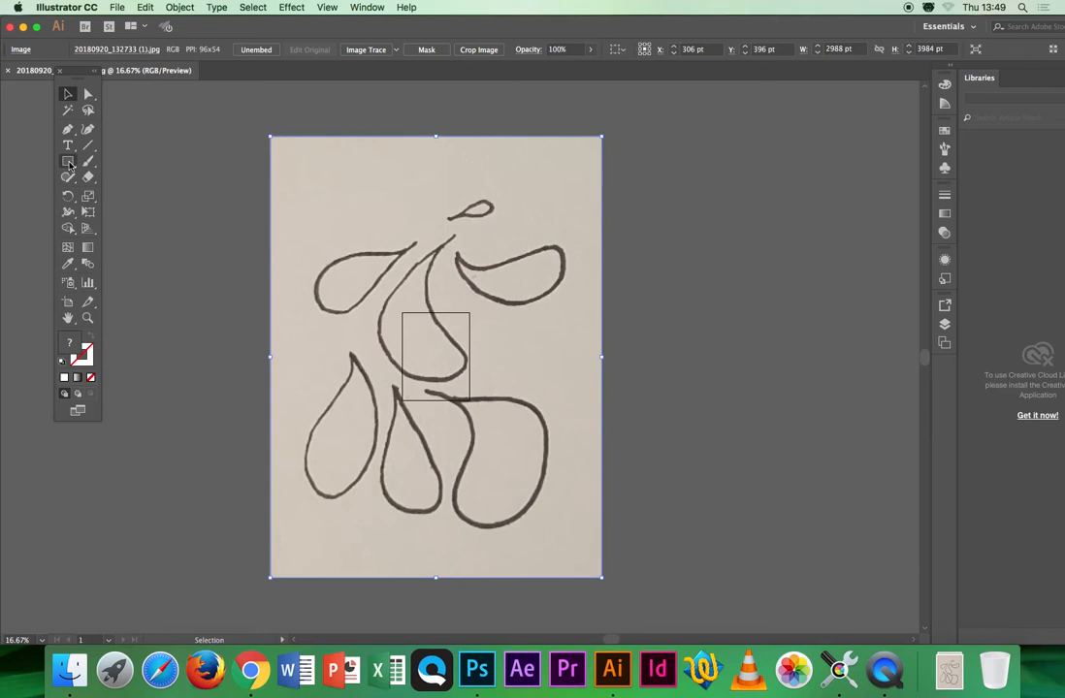
{"action": "left_click", "coordinate": [69, 163]}
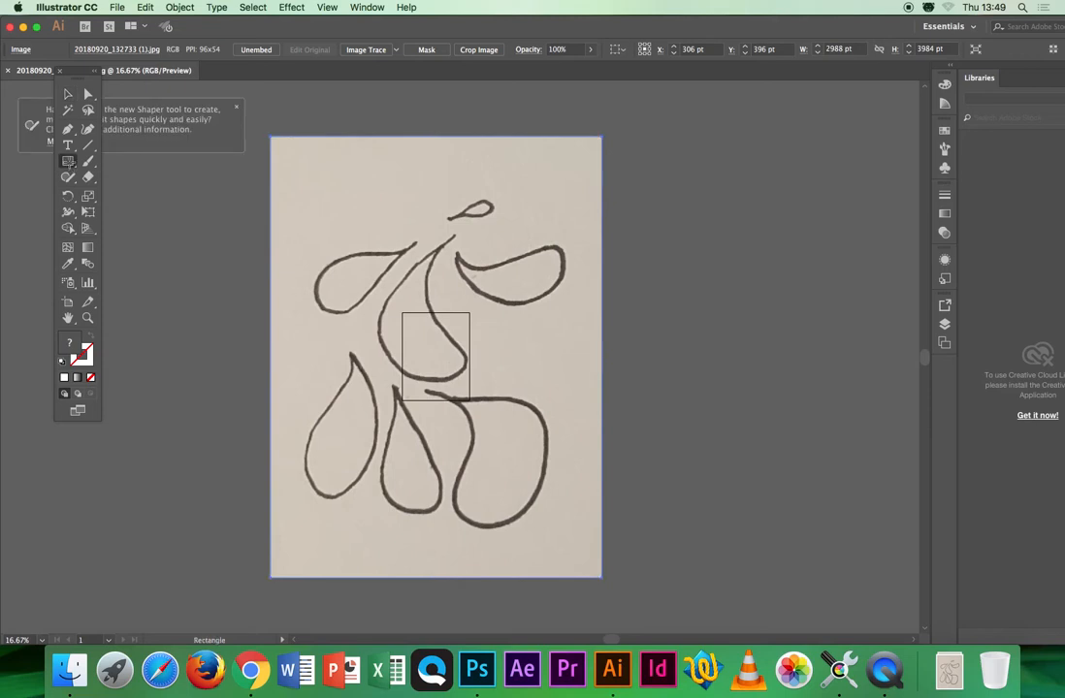
{"action": "left_click", "coordinate": [236, 107]}
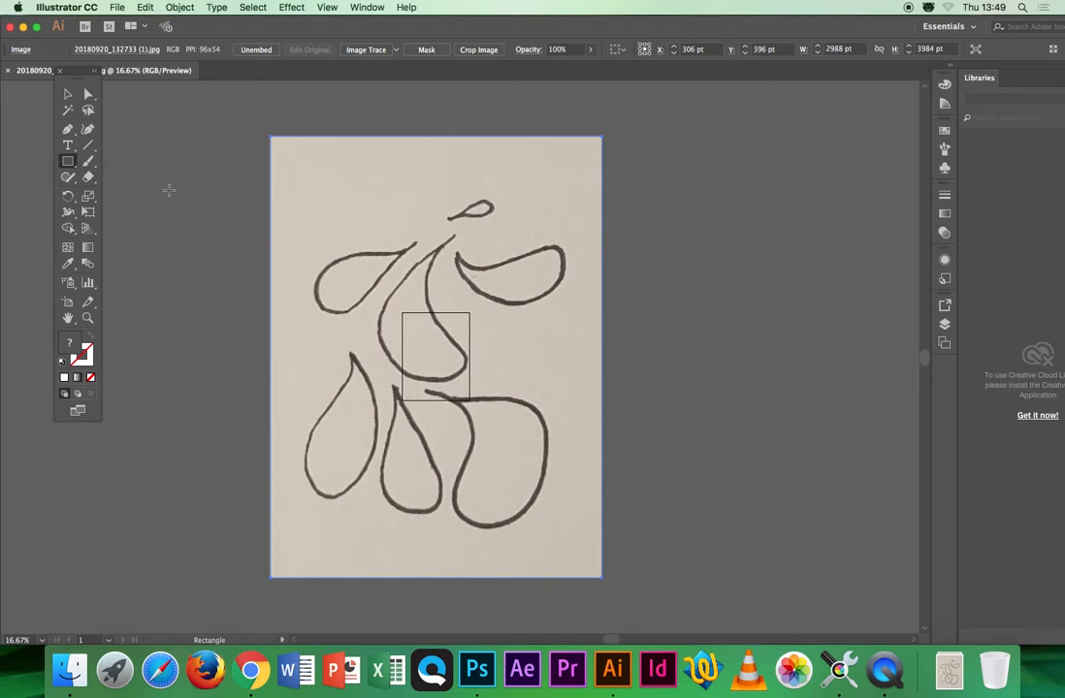
{"action": "left_click", "coordinate": [92, 163]}
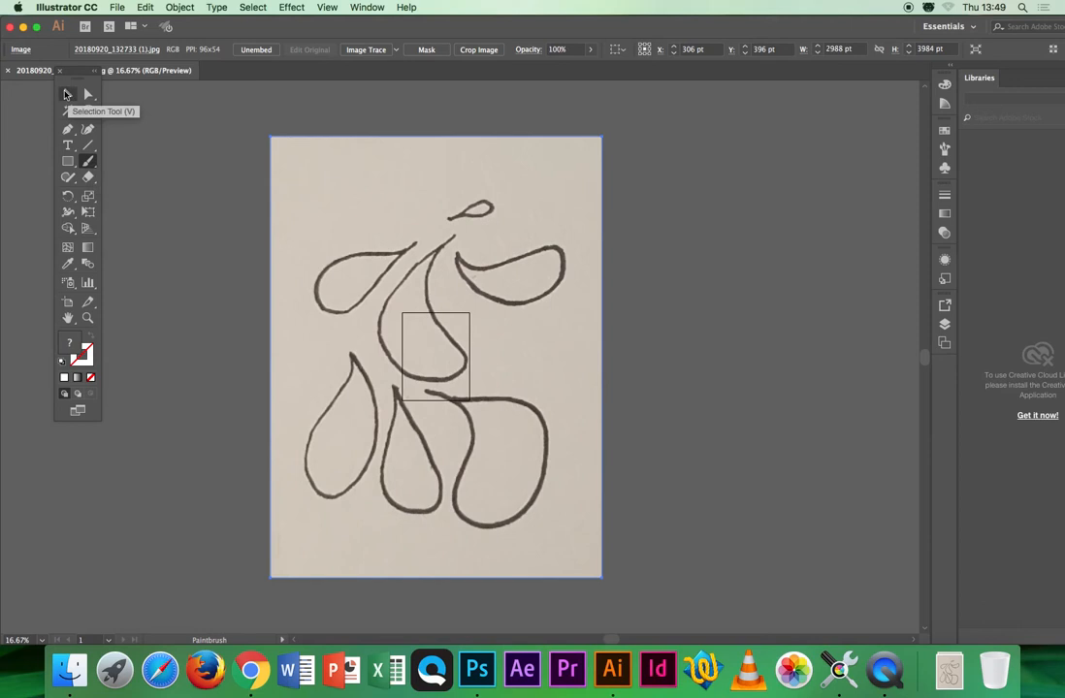
{"action": "left_click", "coordinate": [67, 94]}
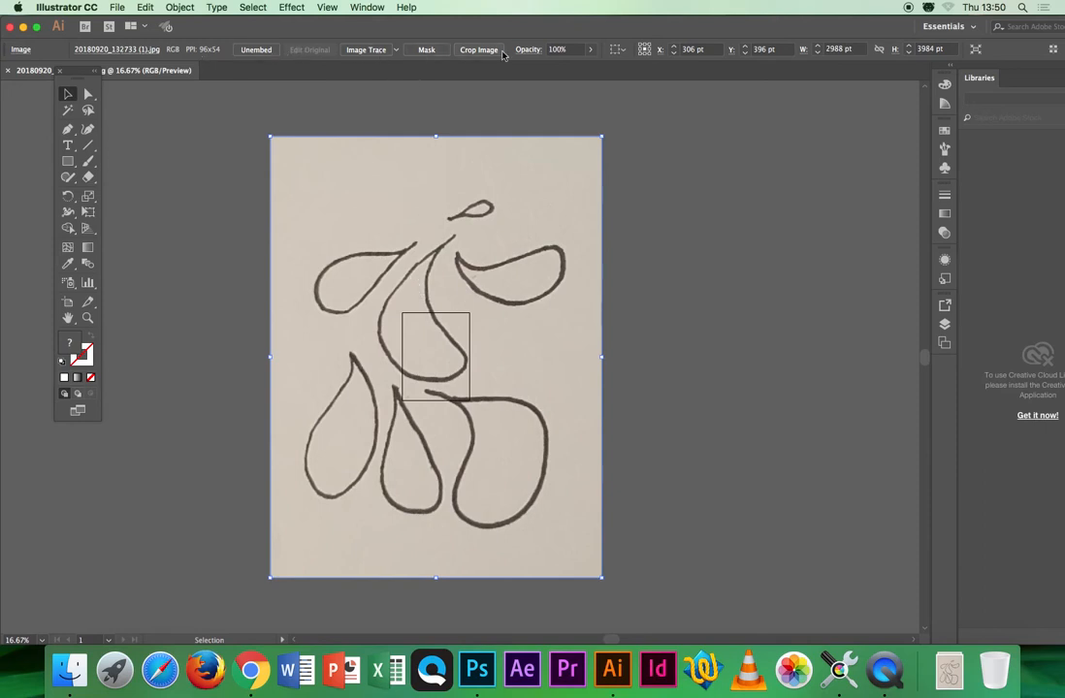
- Trace the drawing with the default Image Trace preset, accepting the large image size, and expand the tracing into paths
{"action": "left_click", "coordinate": [396, 52]}
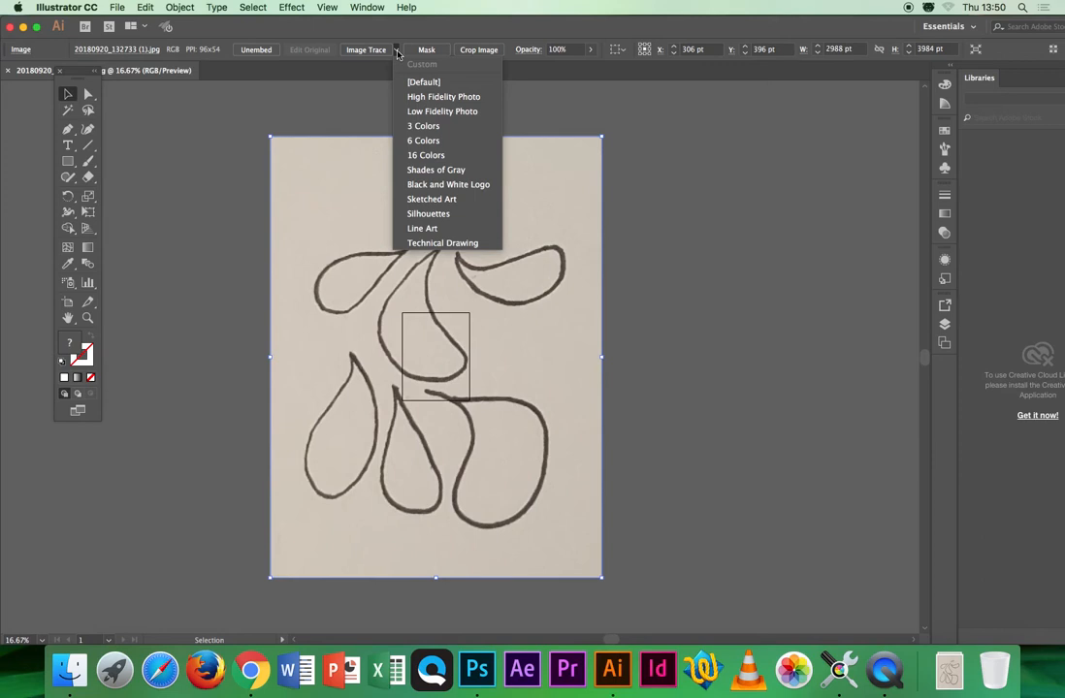
{"action": "left_click", "coordinate": [365, 53]}
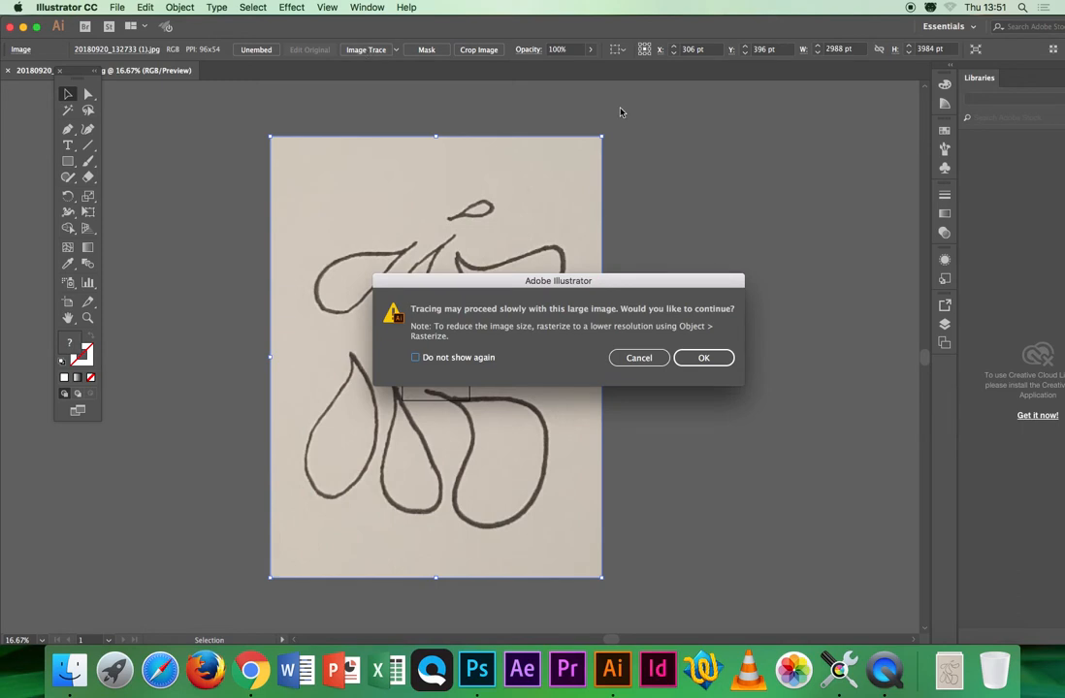
{"action": "left_click", "coordinate": [703, 361]}
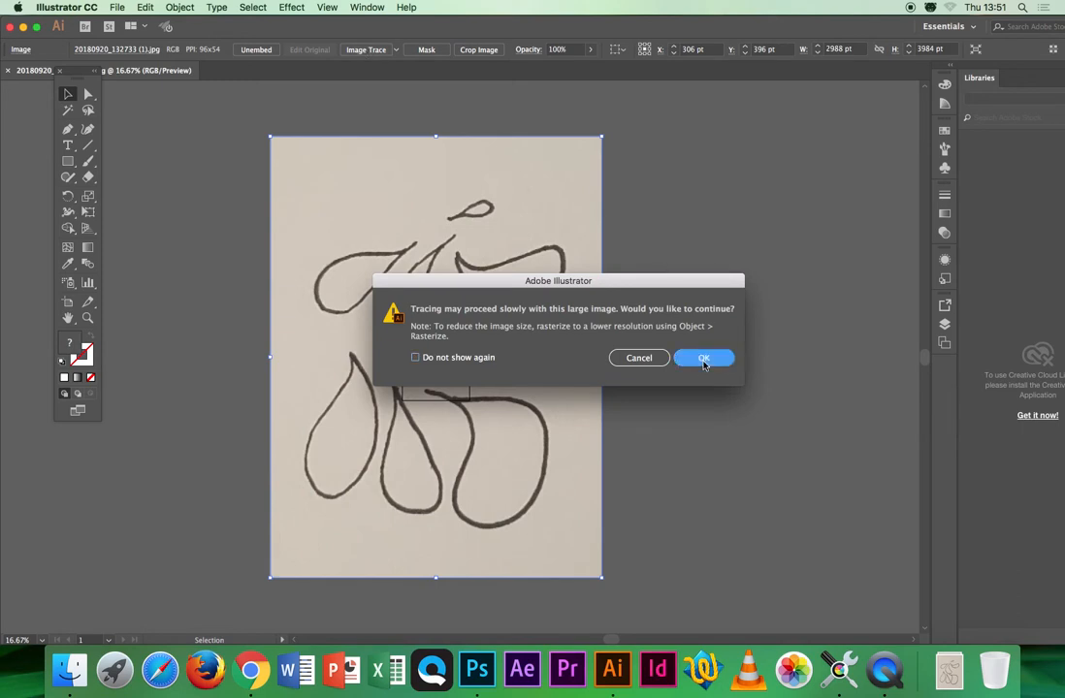
{"action": "left_click", "coordinate": [704, 361]}
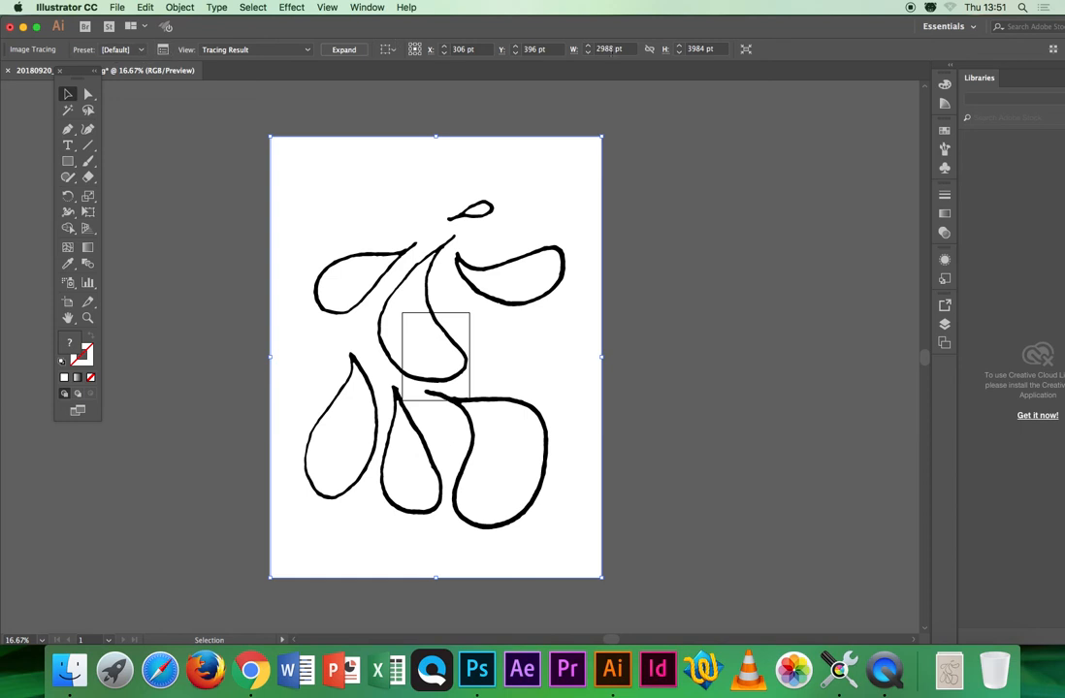
{"action": "left_click", "coordinate": [350, 55]}
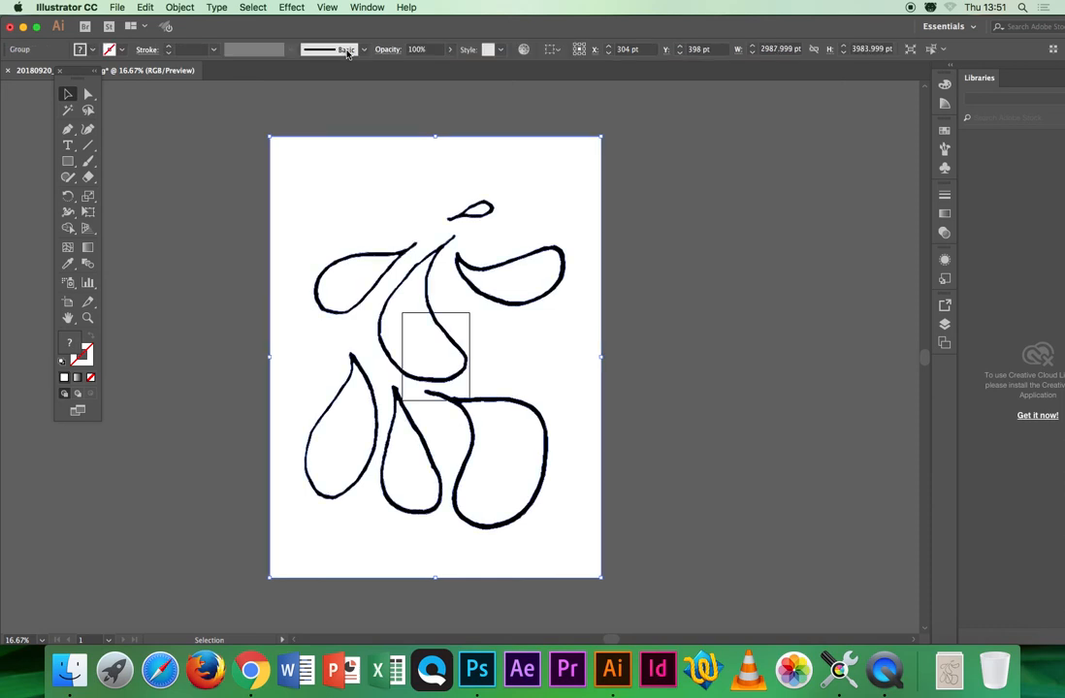
- Examine the expanded outlines up close, comparing the whole-group selection with the individual anchor points along the drop shapes
{"action": "key", "text": "super+equal"}
{"action": "key", "text": "super+equal"}
{"action": "key", "text": "super+equal"}
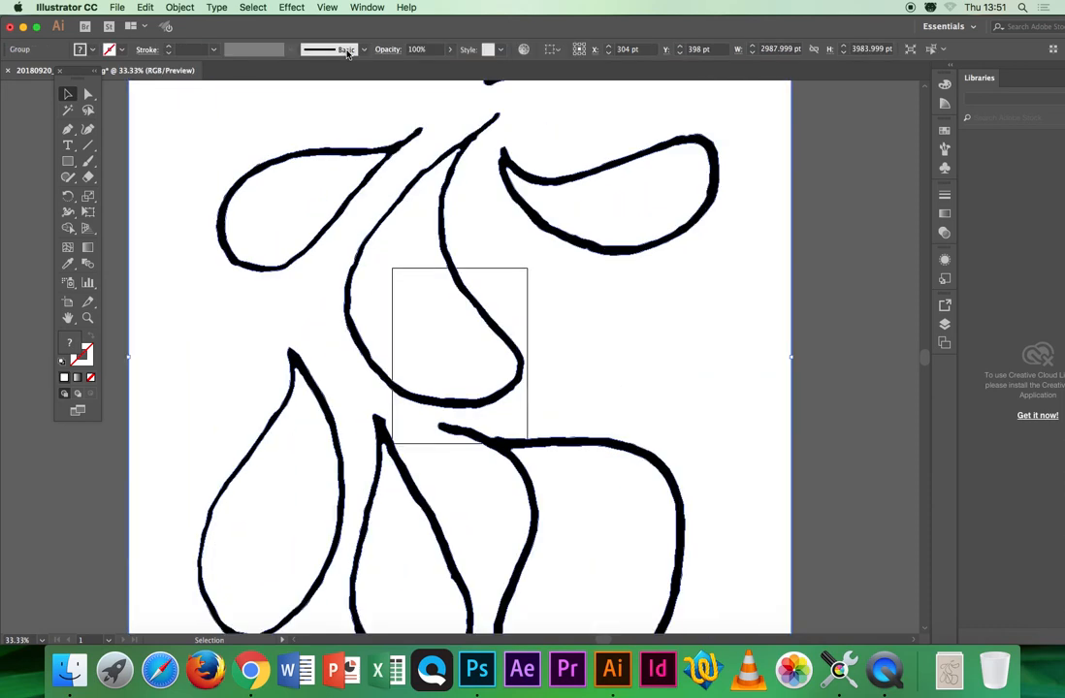
{"action": "left_click_drag", "start_coordinate": [264, 218], "coordinate": [408, 331]}
{"action": "left_click", "coordinate": [118, 465]}
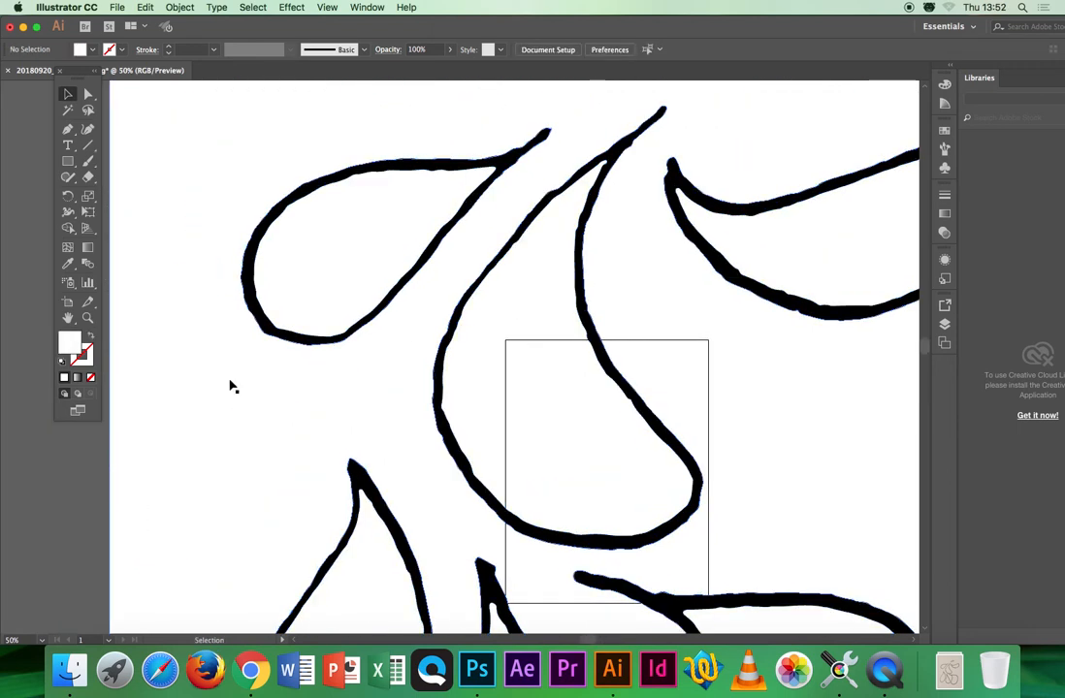
{"action": "left_click", "coordinate": [270, 338]}
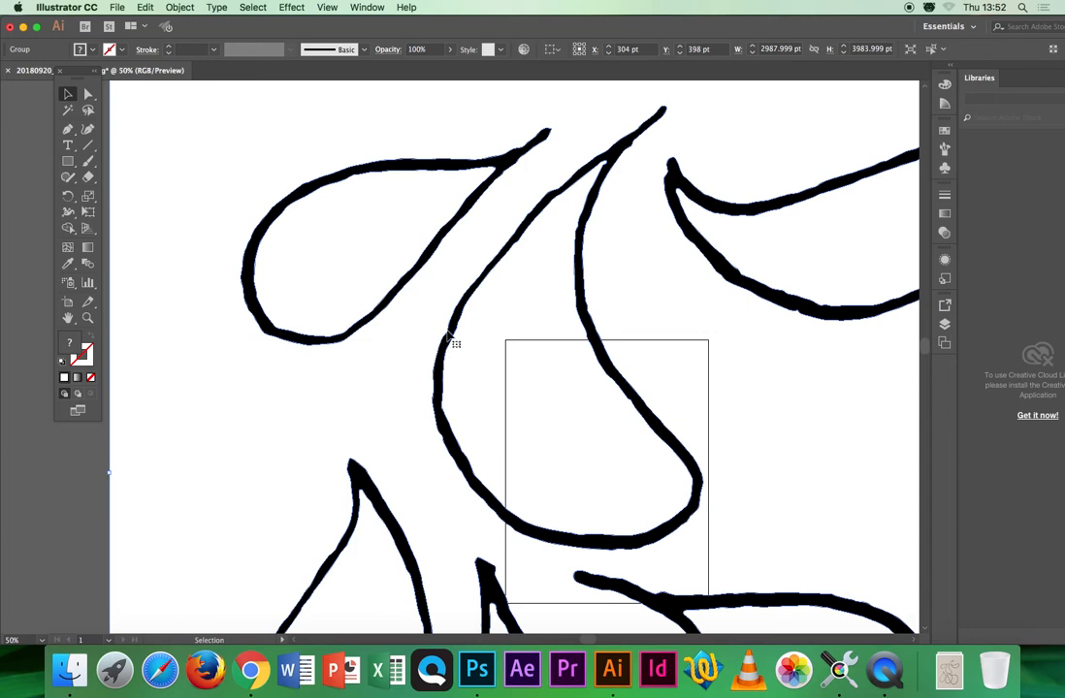
{"action": "key", "text": "a"}
{"action": "key", "text": "super+equal"}
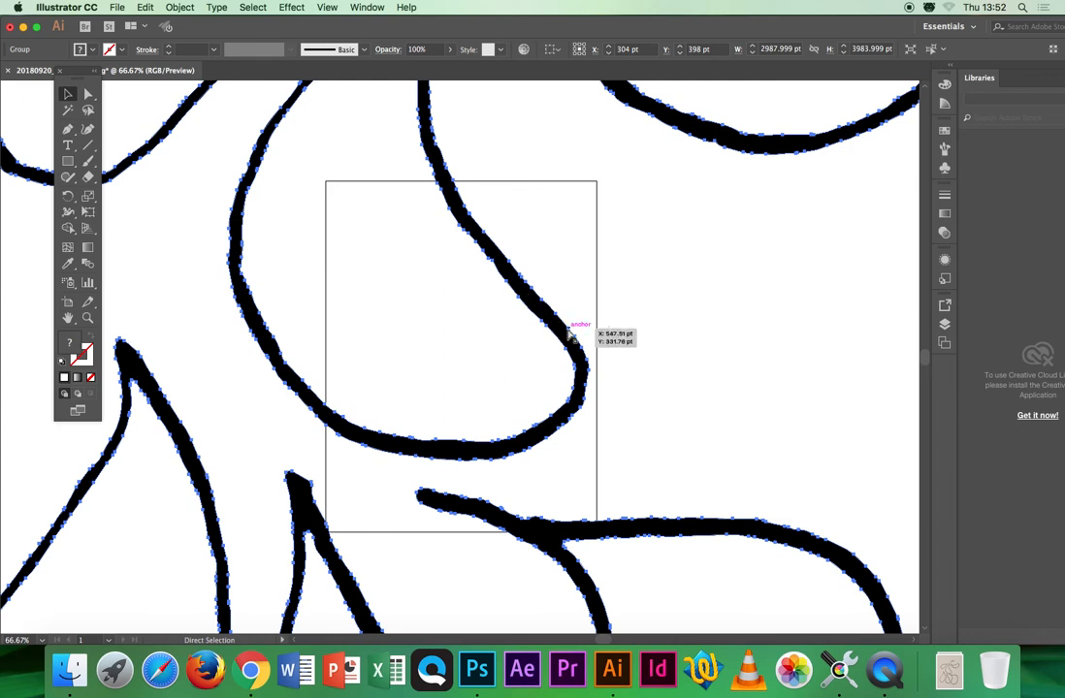
{"action": "key", "text": "super+minus"}
{"action": "key", "text": "super+minus"}
{"action": "key", "text": "super+minus"}
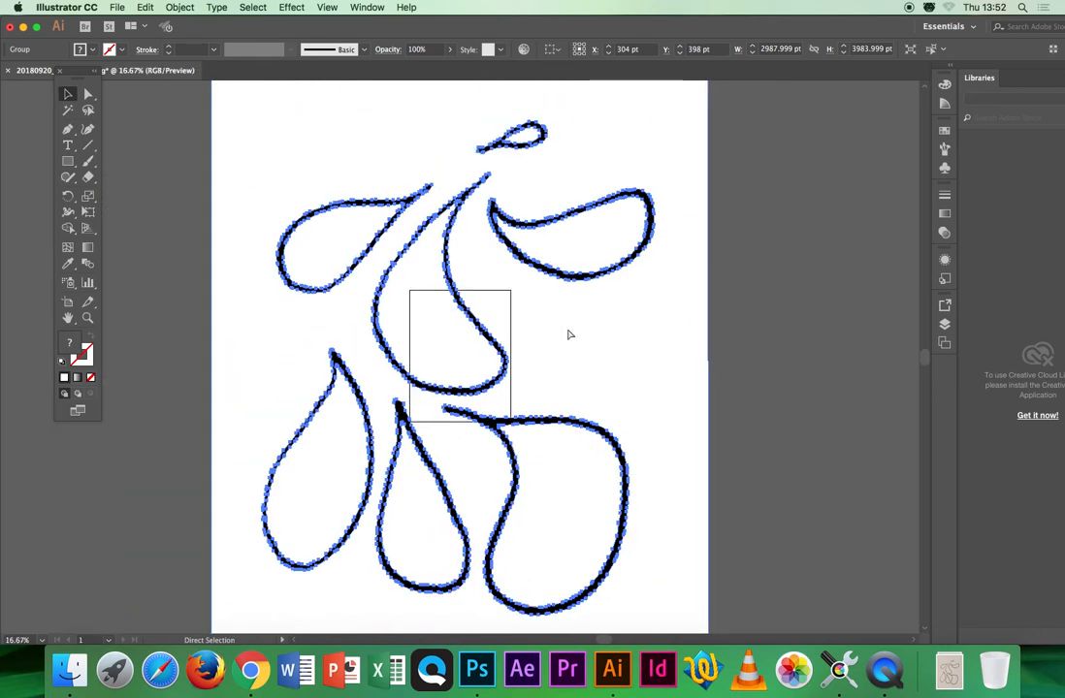
{"action": "key", "text": "super+minus"}
{"action": "key", "text": "v"}
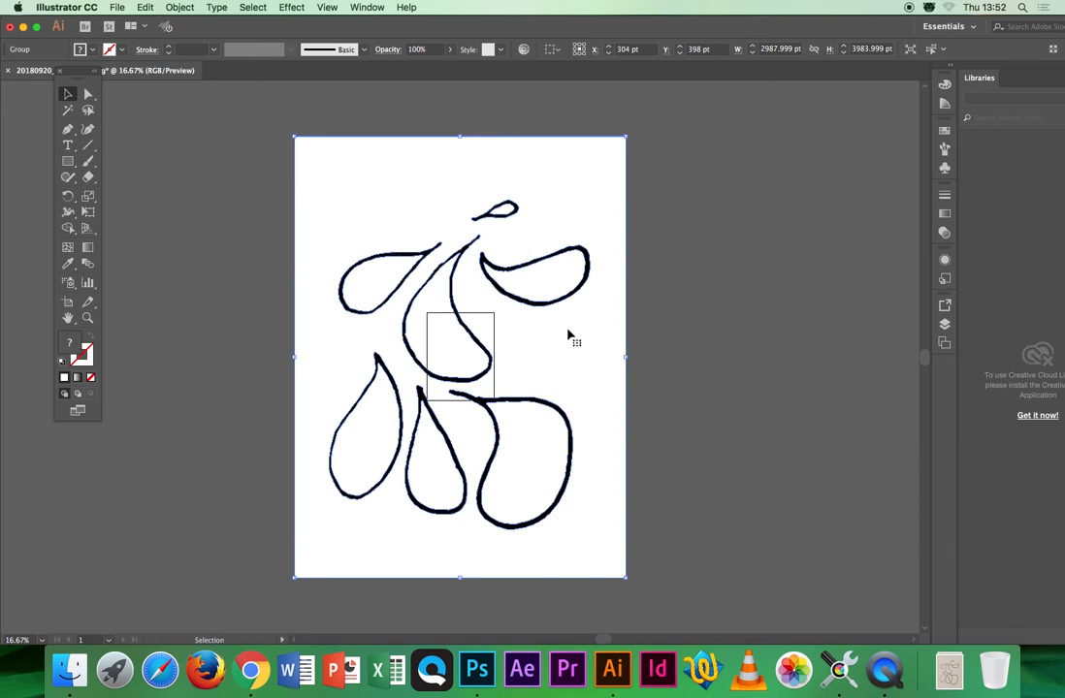
{"action": "key", "text": "a"}
{"action": "key", "text": "super+plus"}
{"action": "key", "text": "super+plus"}
{"action": "key", "text": "v"}
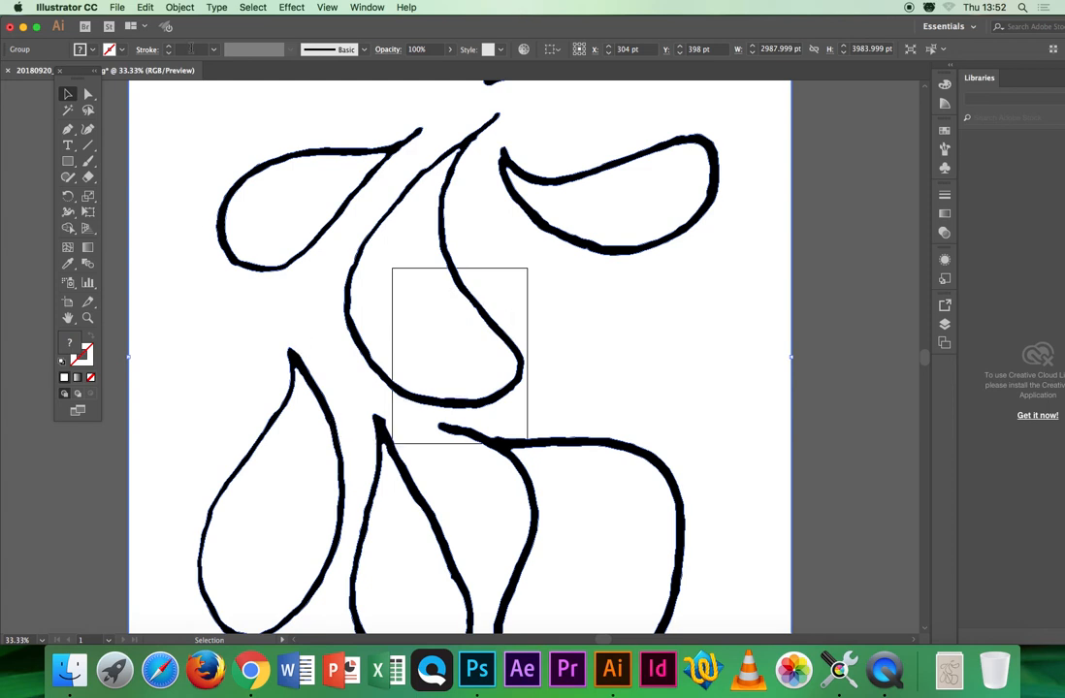
- Ungroup the expanded tracing into separate objects and clear the selection
{"action": "left_click", "coordinate": [179, 8]}
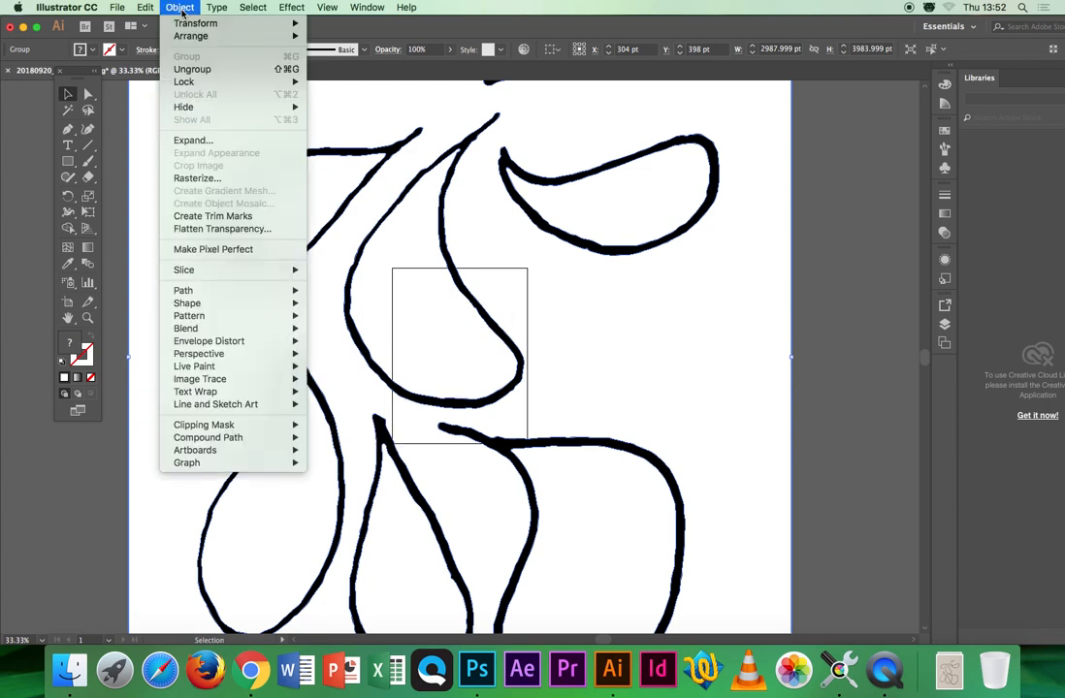
{"action": "left_click", "coordinate": [192, 70]}
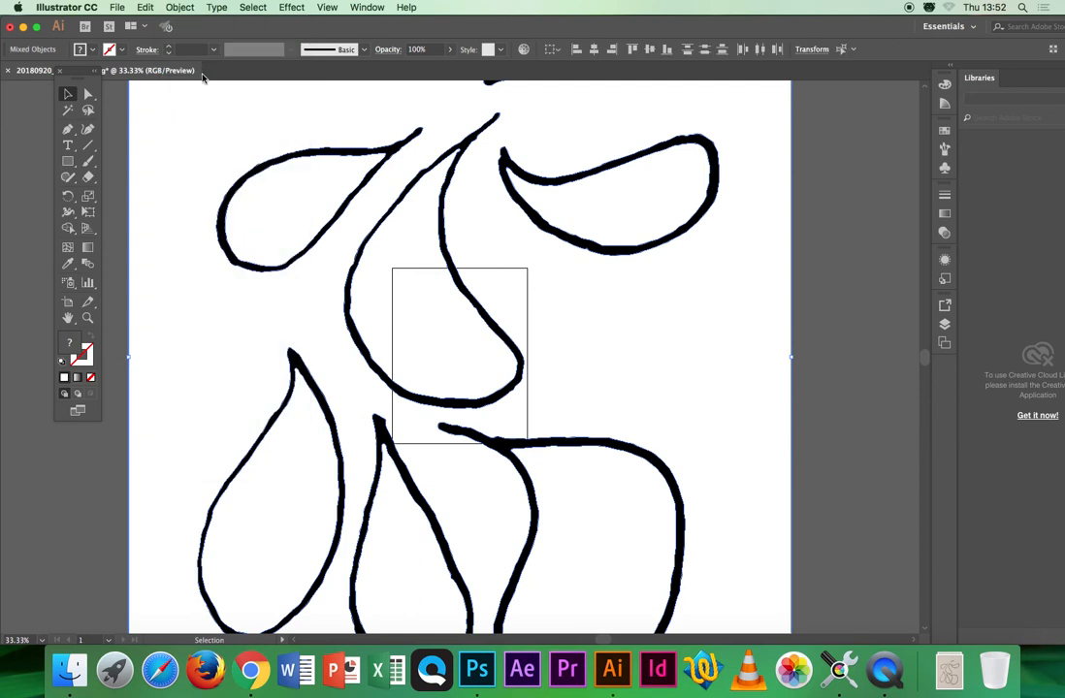
{"action": "left_click", "coordinate": [71, 523]}
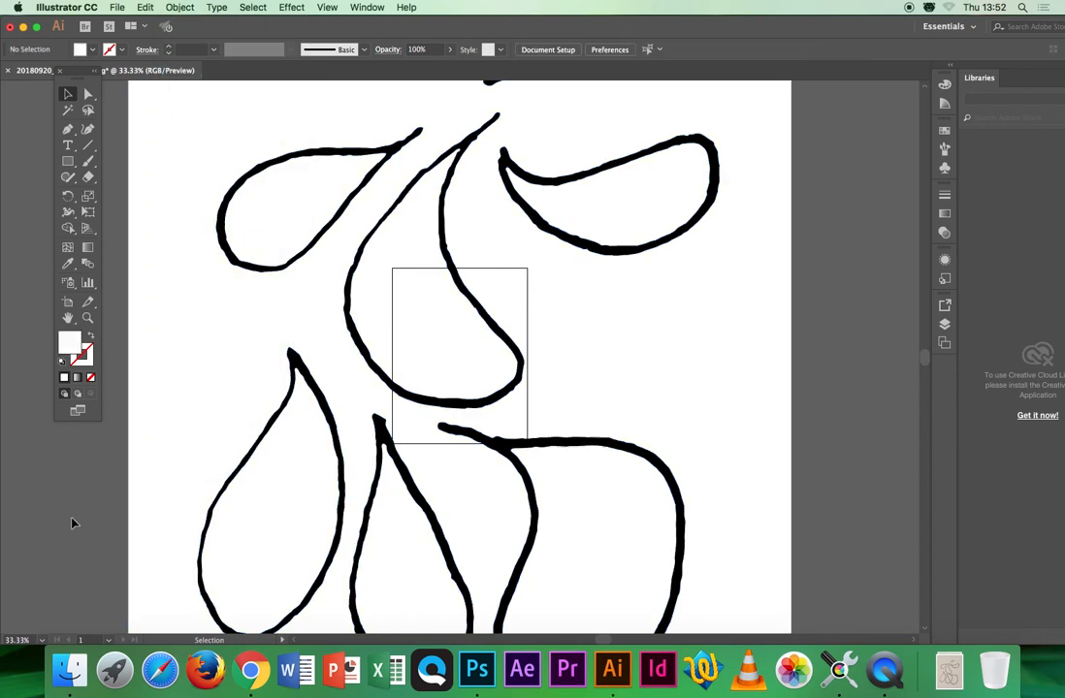
- Check individual traced drop shapes by selecting them separately, and inspect the anchor points of the upper-right outline
{"action": "left_click", "coordinate": [292, 267]}
{"action": "left_click", "coordinate": [376, 354]}
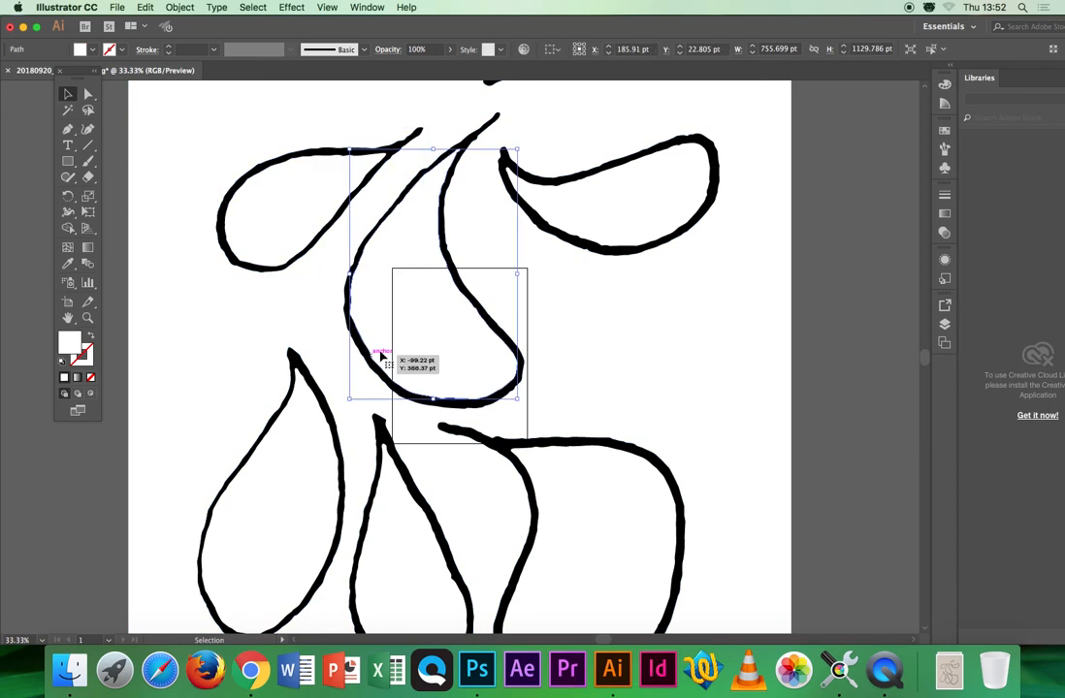
{"action": "left_click", "coordinate": [554, 231]}
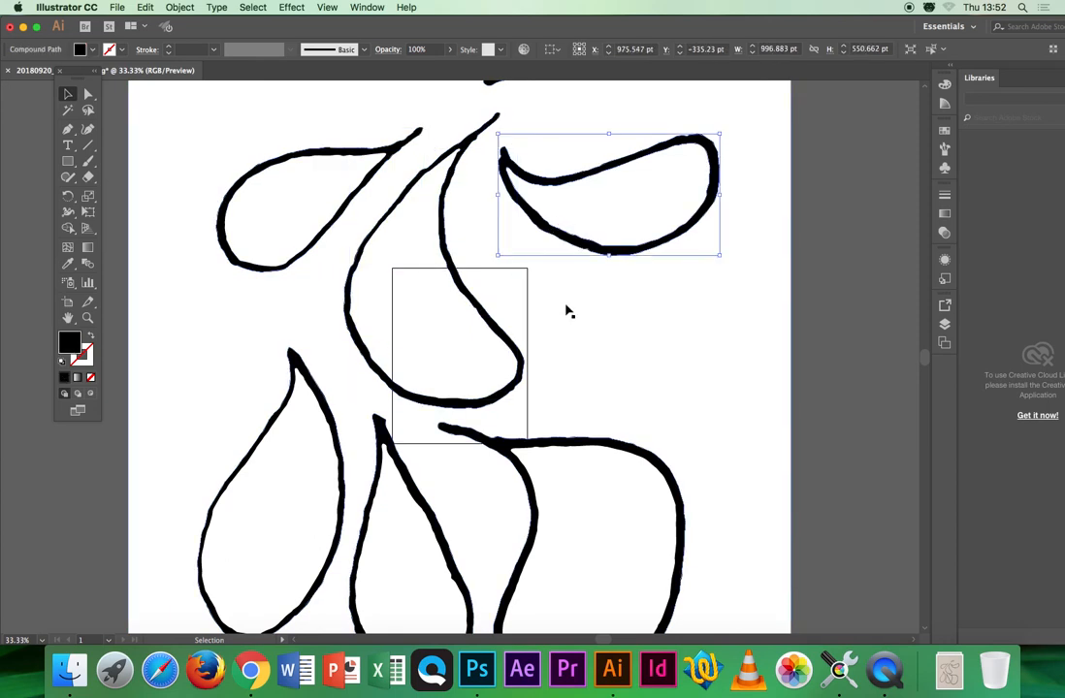
{"action": "key", "text": "a"}
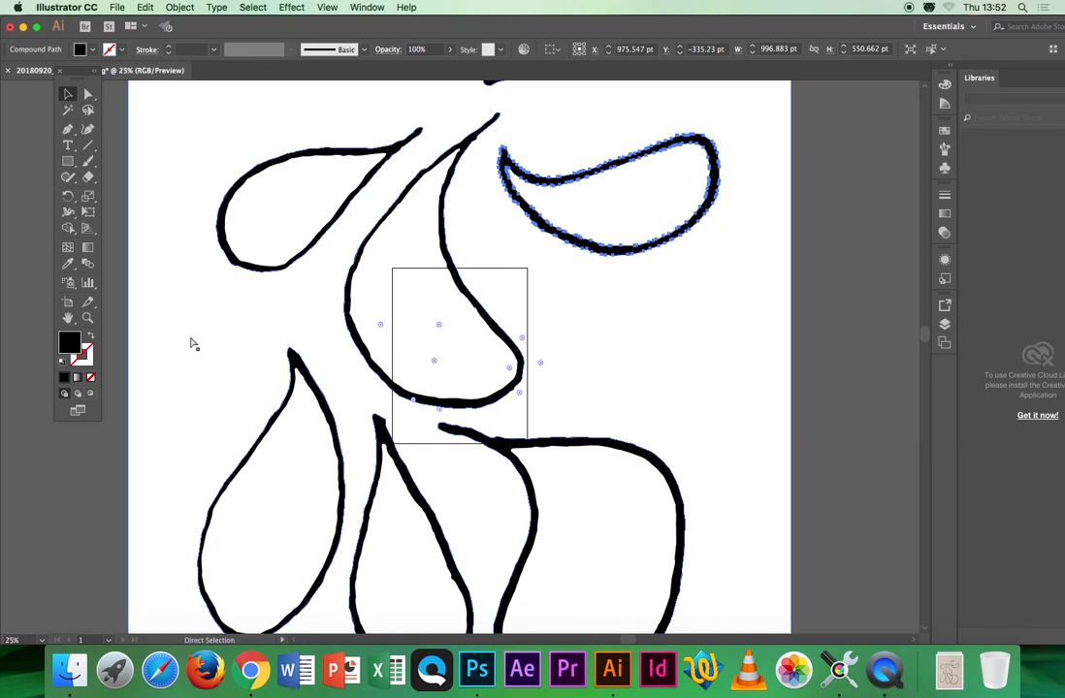
- Move the white background shape off to the right of the drop shapes and delete it
{"action": "key", "text": "super+minus"}
{"action": "key", "text": "super+minus"}
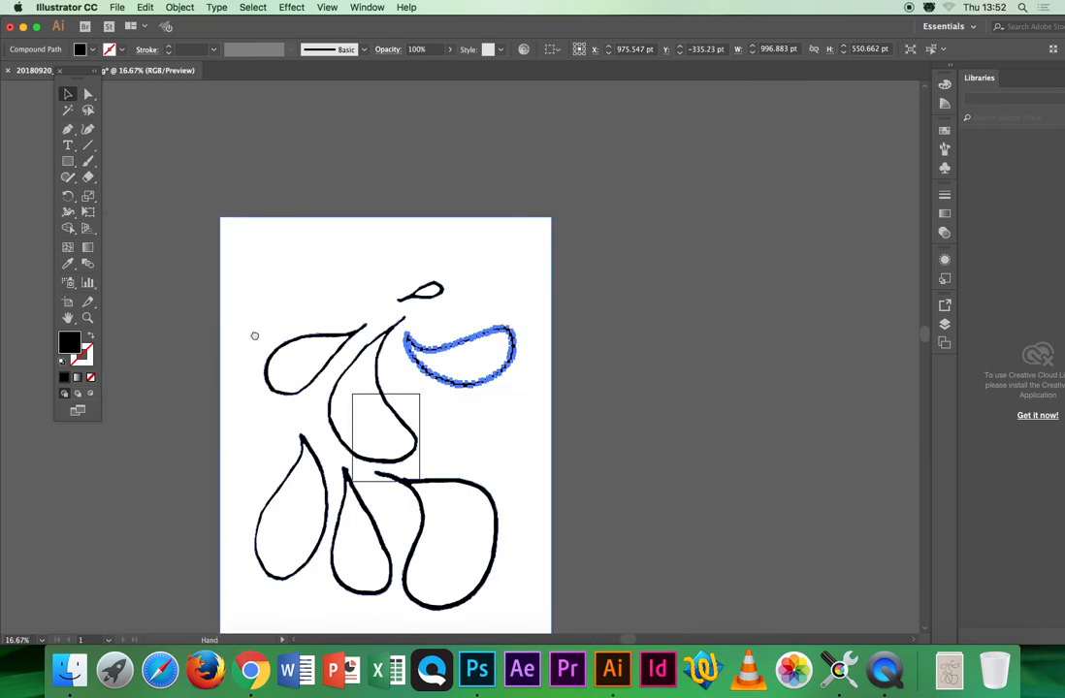
{"action": "scroll", "coordinate": [254, 335], "scroll_direction": "down", "scroll_amount": 3}
{"action": "left_click_drag", "start_coordinate": [261, 301], "coordinate": [261, 290]}
{"action": "left_click", "coordinate": [269, 375]}
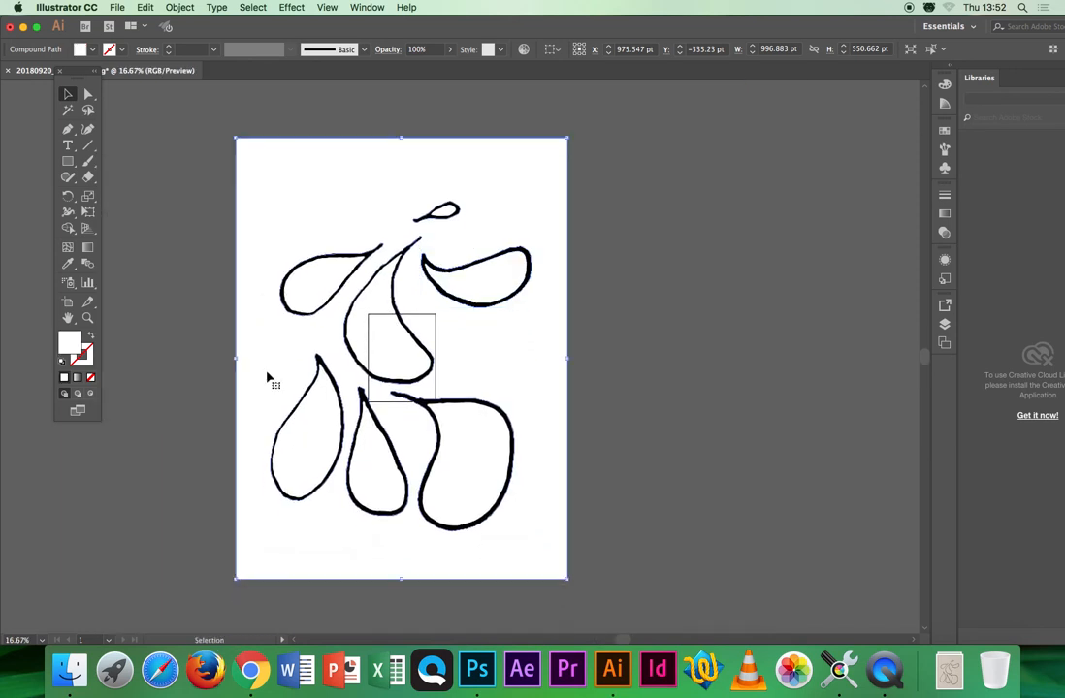
{"action": "left_click_drag", "start_coordinate": [267, 378], "coordinate": [506, 354]}
{"action": "key", "text": "space"}
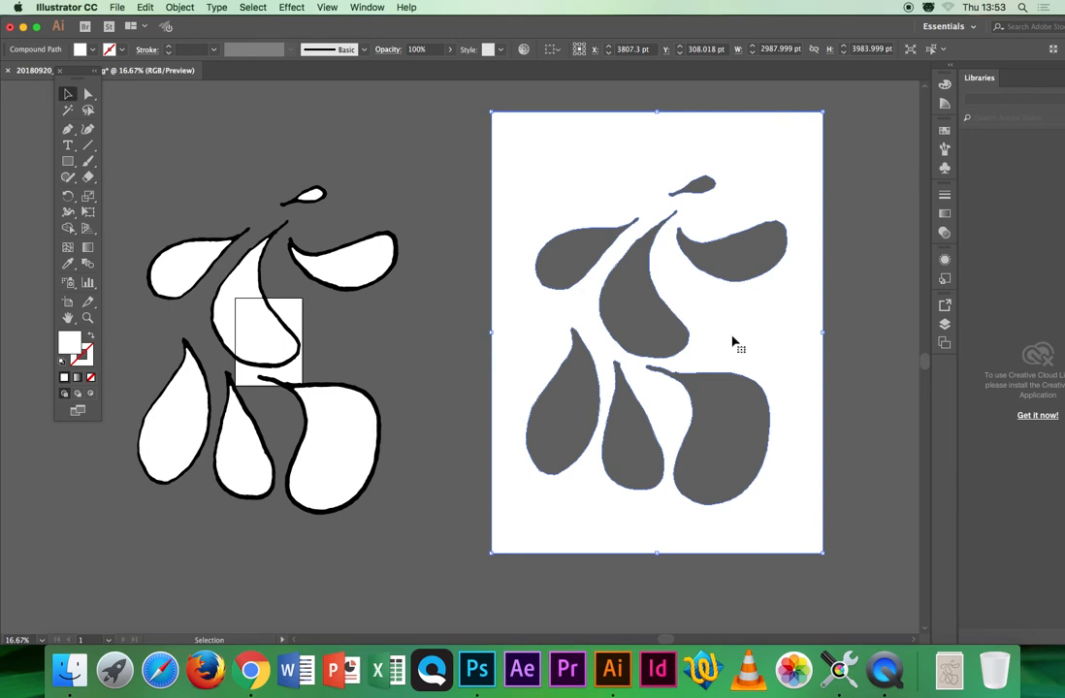
{"action": "key", "text": "Delete"}
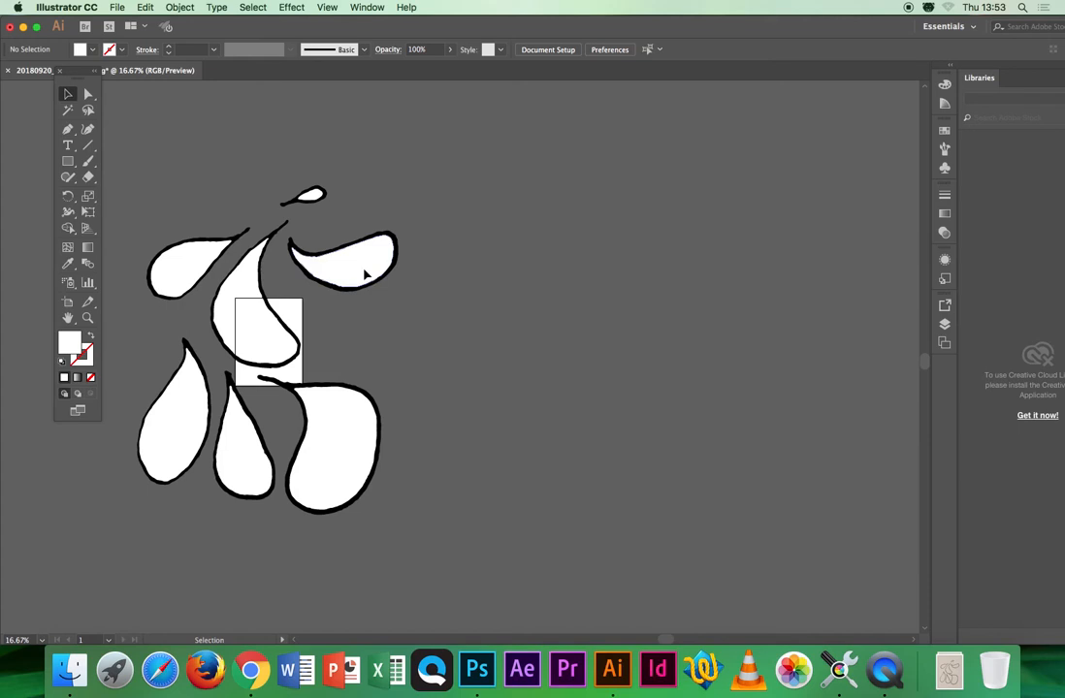
- Try moving the upper-right drop's white fill out of its outline, undo the move, and select the other white fills individually
{"action": "left_click_drag", "start_coordinate": [368, 274], "coordinate": [492, 253]}
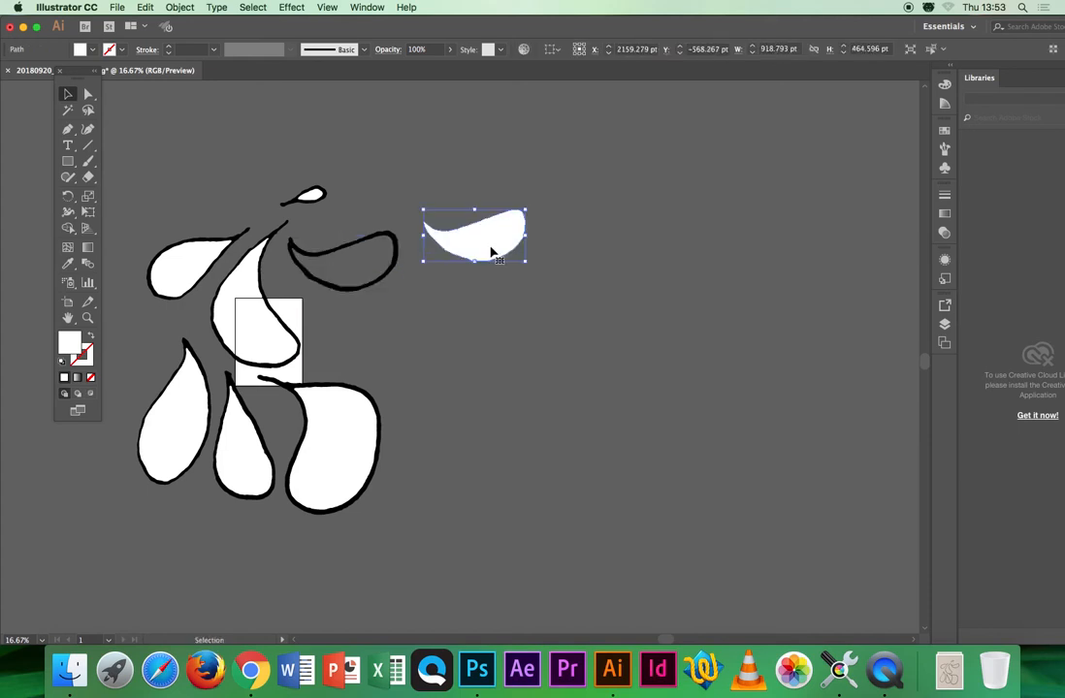
{"action": "key", "text": "super+z"}
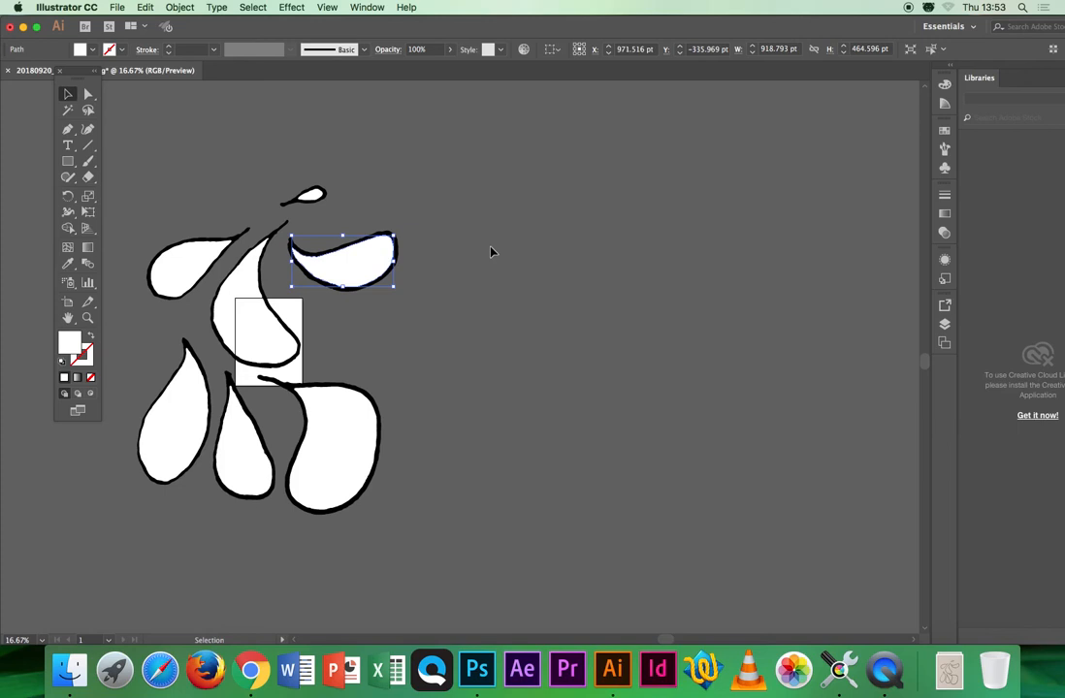
{"action": "left_click", "coordinate": [311, 457]}
{"action": "left_click", "coordinate": [242, 460]}
{"action": "left_click", "coordinate": [170, 446]}
{"action": "left_click_drag", "start_coordinate": [183, 274], "coordinate": [215, 304]}
- Delete the white fills inside the upper-right, central and lower-right drop outlines
{"action": "left_click", "coordinate": [347, 274]}
{"action": "key", "text": "Delete"}
{"action": "left_click", "coordinate": [265, 346]}
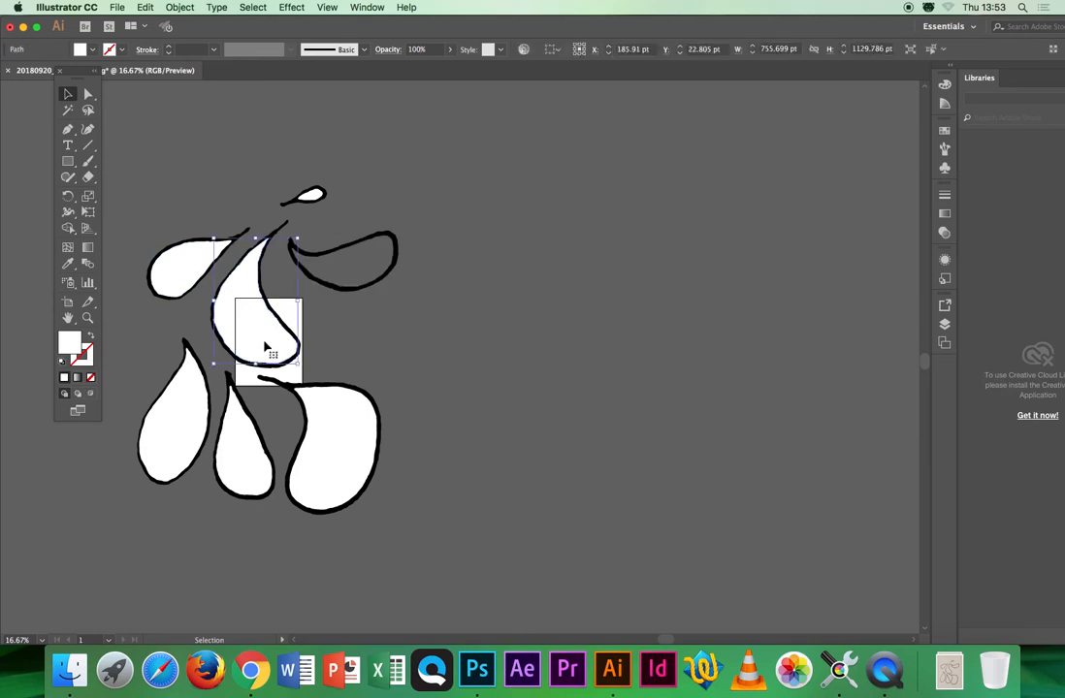
{"action": "key", "text": "Delete"}
{"action": "left_click", "coordinate": [345, 455]}
{"action": "key", "text": "Delete"}
- Delete the remaining white fills from the lower-middle, lower-left, upper-left and small top drops, keeping only the black outlines
{"action": "left_click", "coordinate": [247, 469]}
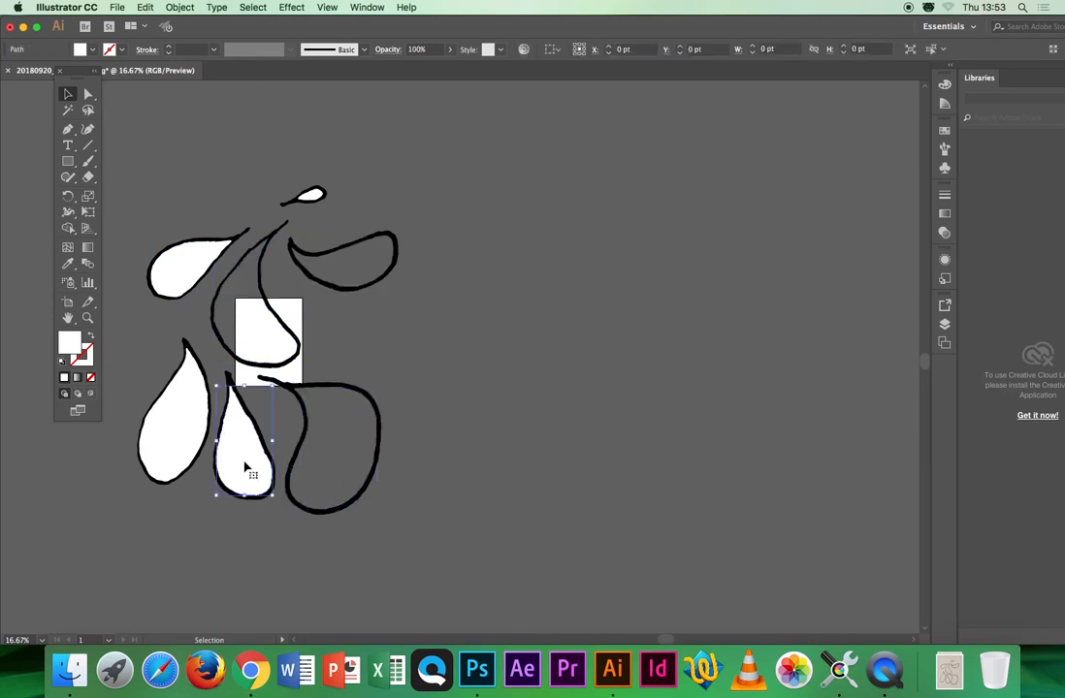
{"action": "key", "text": "Delete"}
{"action": "left_click", "coordinate": [198, 458]}
{"action": "key", "text": "Delete"}
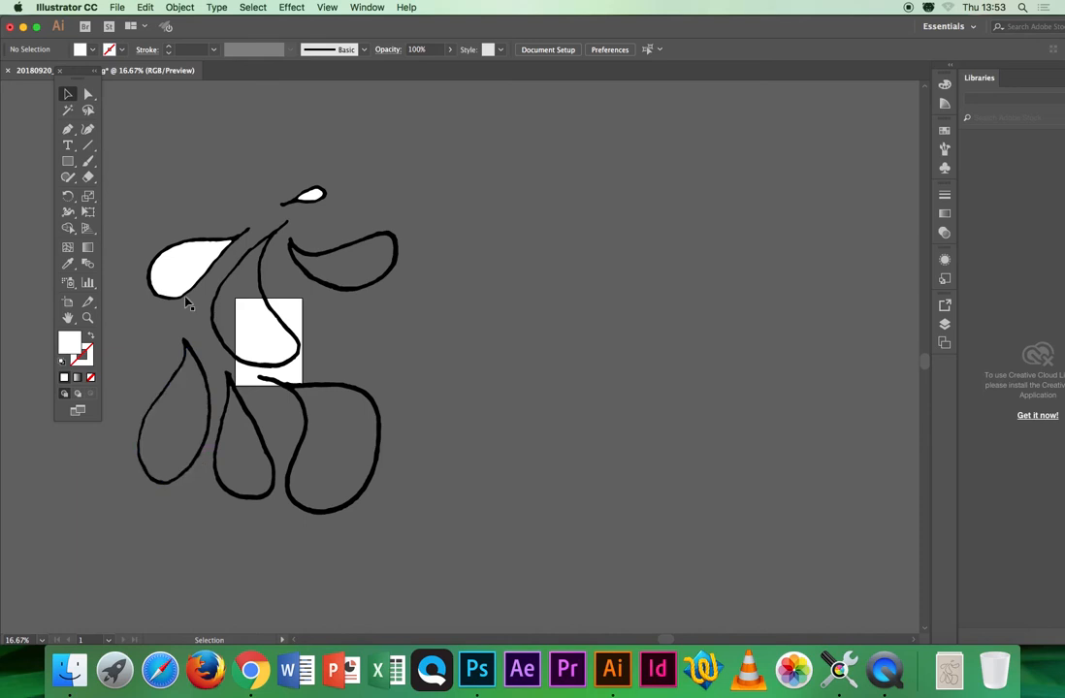
{"action": "left_click", "coordinate": [179, 274]}
{"action": "key", "text": "Delete"}
{"action": "left_click", "coordinate": [310, 193]}
{"action": "key", "text": "Delete"}
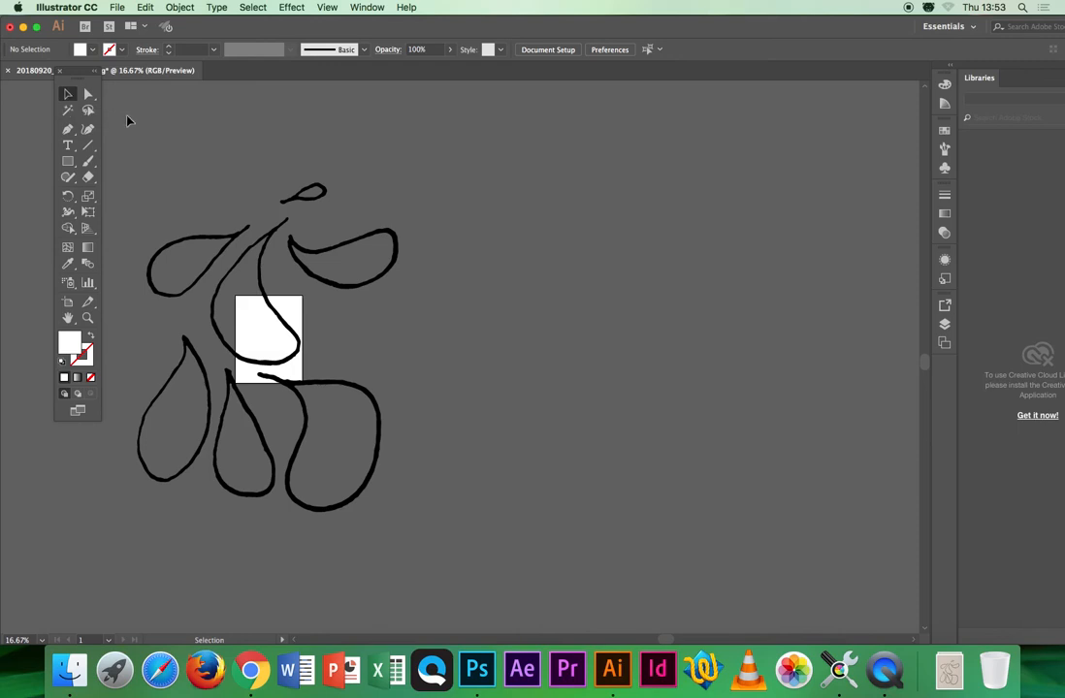
- Select all the black drop outlines together and rotate them slightly clockwise
{"action": "left_click_drag", "start_coordinate": [126, 122], "coordinate": [338, 435]}
{"action": "left_click_drag", "start_coordinate": [422, 551], "coordinate": [426, 551]}
{"action": "left_click", "coordinate": [141, 146]}
{"action": "mouse_move", "coordinate": [141, 142]}
{"action": "left_mouse_down"}
{"action": "mouse_move", "coordinate": [335, 444]}
{"action": "mouse_move", "coordinate": [415, 539]}
{"action": "left_mouse_up"}
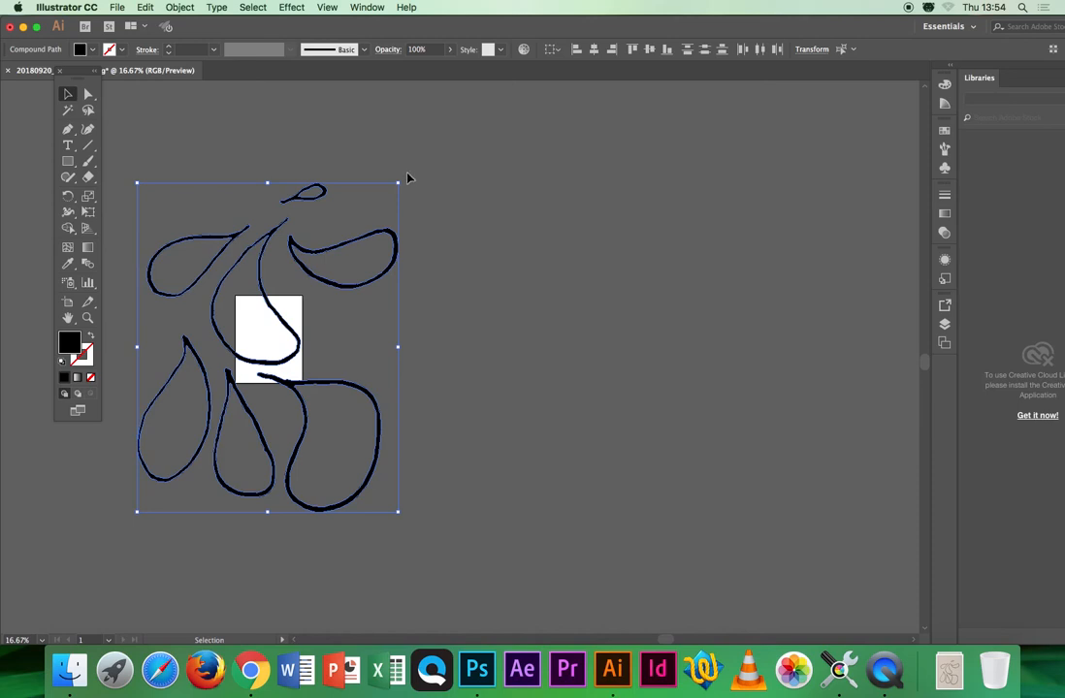
{"action": "left_click_drag", "start_coordinate": [403, 176], "coordinate": [426, 163]}
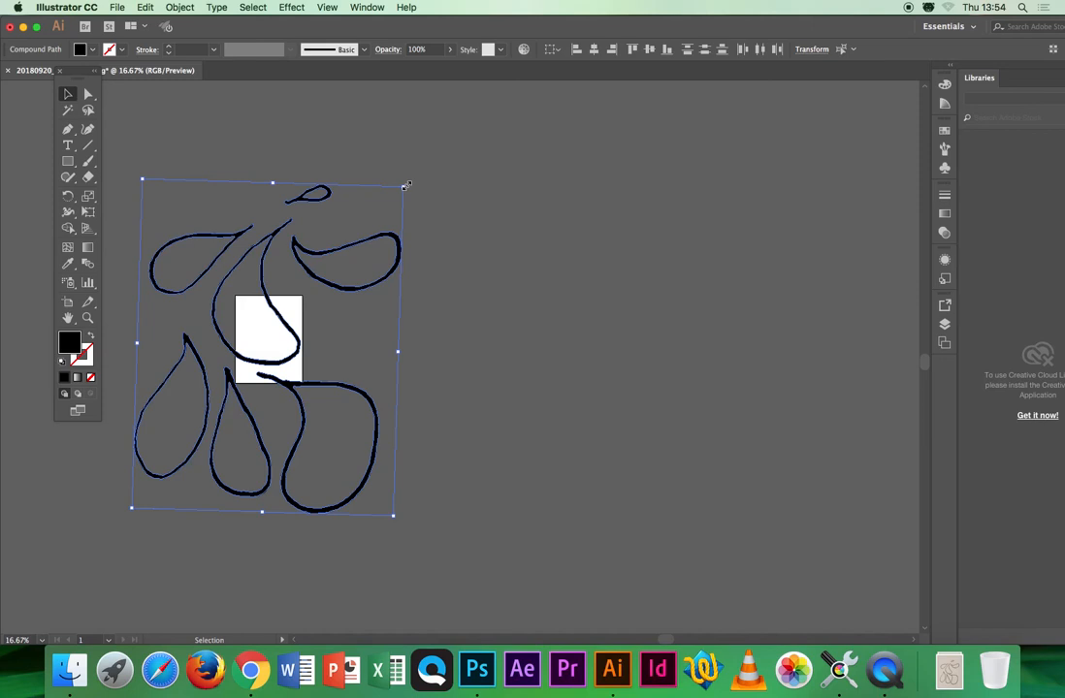
- Try shrinking the selected outlines without constraining their proportions, and undo the resize
{"action": "left_click_drag", "start_coordinate": [407, 186], "coordinate": [340, 353]}
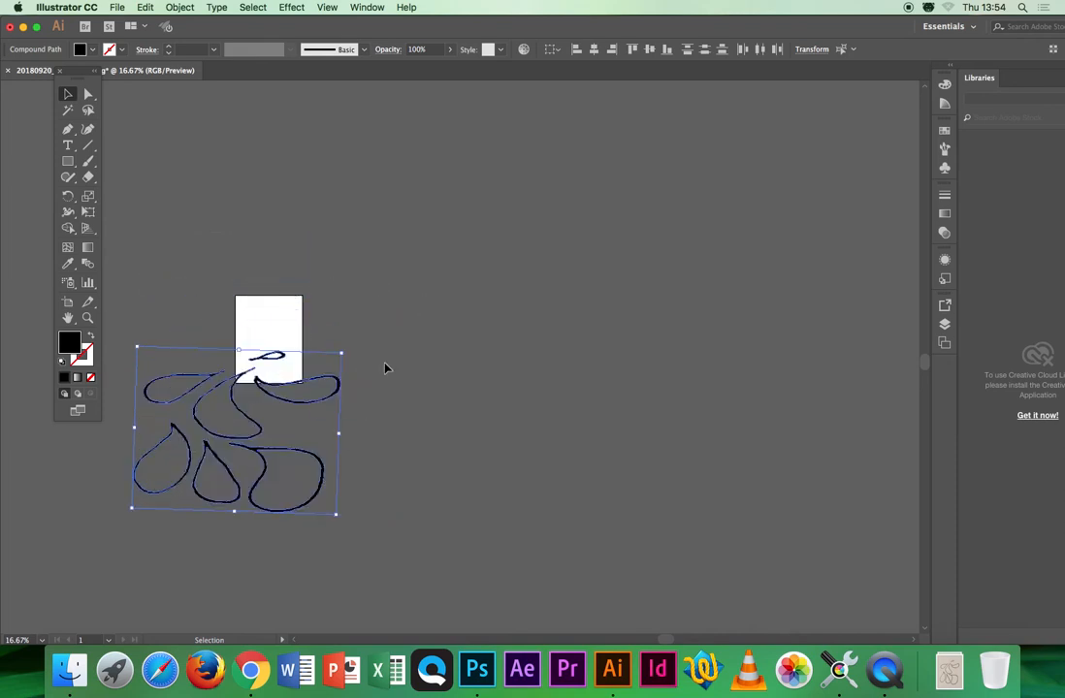
{"action": "left_click", "coordinate": [144, 8]}
{"action": "left_click", "coordinate": [151, 24]}
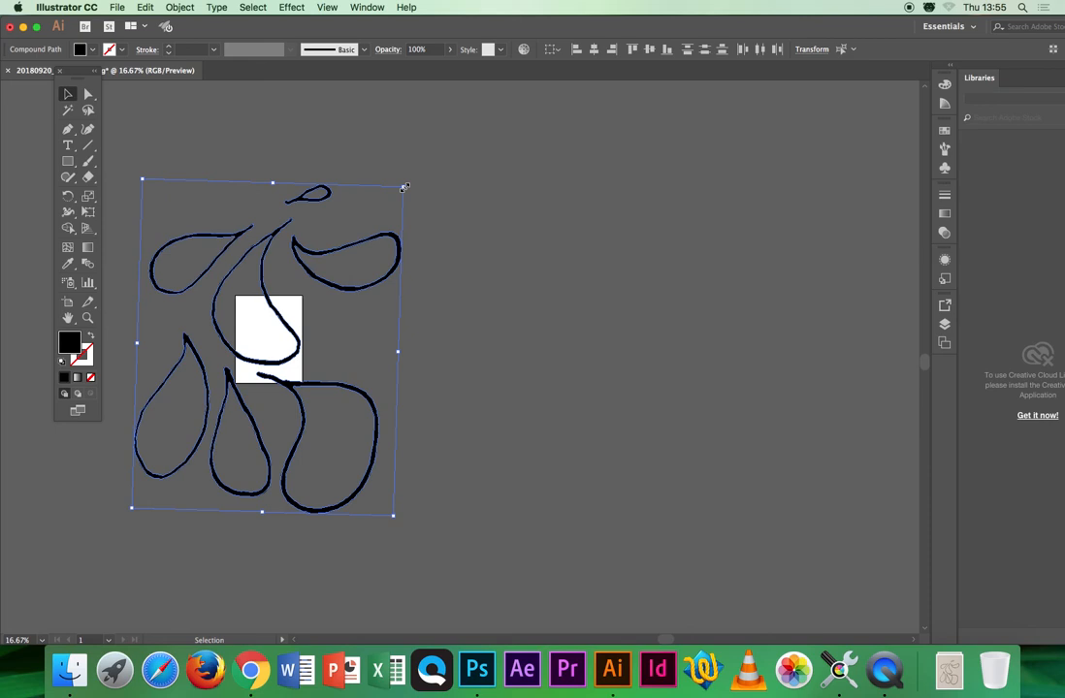
- Scale the selected drop outlines down proportionally until they fit the page, centre them on the artboard and clear the selection
{"action": "key", "text": "shift"}
{"action": "mouse_move", "coordinate": [404, 188]}
{"action": "left_mouse_down"}
{"action": "mouse_move", "coordinate": [197, 441]}
{"action": "mouse_move", "coordinate": [535, 107]}
{"action": "mouse_move", "coordinate": [421, 271]}
{"action": "mouse_move", "coordinate": [228, 417]}
{"action": "mouse_move", "coordinate": [209, 413]}
{"action": "mouse_move", "coordinate": [354, 359]}
{"action": "mouse_move", "coordinate": [246, 408]}
{"action": "mouse_move", "coordinate": [334, 342]}
{"action": "mouse_move", "coordinate": [222, 437]}
{"action": "mouse_move", "coordinate": [257, 427]}
{"action": "mouse_move", "coordinate": [239, 434]}
{"action": "left_mouse_up"}
{"action": "left_click_drag", "start_coordinate": [171, 470], "coordinate": [274, 346]}
{"action": "left_click_drag", "start_coordinate": [301, 296], "coordinate": [286, 303]}
{"action": "left_click_drag", "start_coordinate": [268, 347], "coordinate": [281, 345]}
{"action": "left_click", "coordinate": [409, 352]}
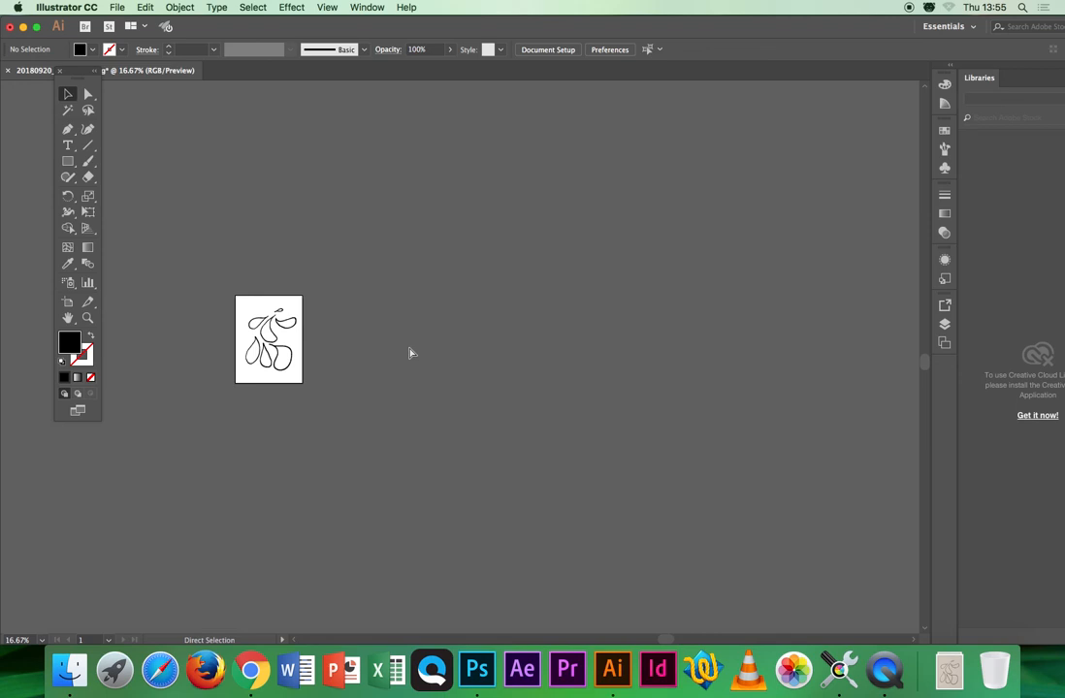
- Rotate the upper-right drop outline clockwise on its own so its tip points upward
{"action": "key", "text": "super+equal"}
{"action": "key", "text": "super+equal"}
{"action": "scroll", "coordinate": [482, 357], "scroll_direction": "left", "scroll_amount": 10}
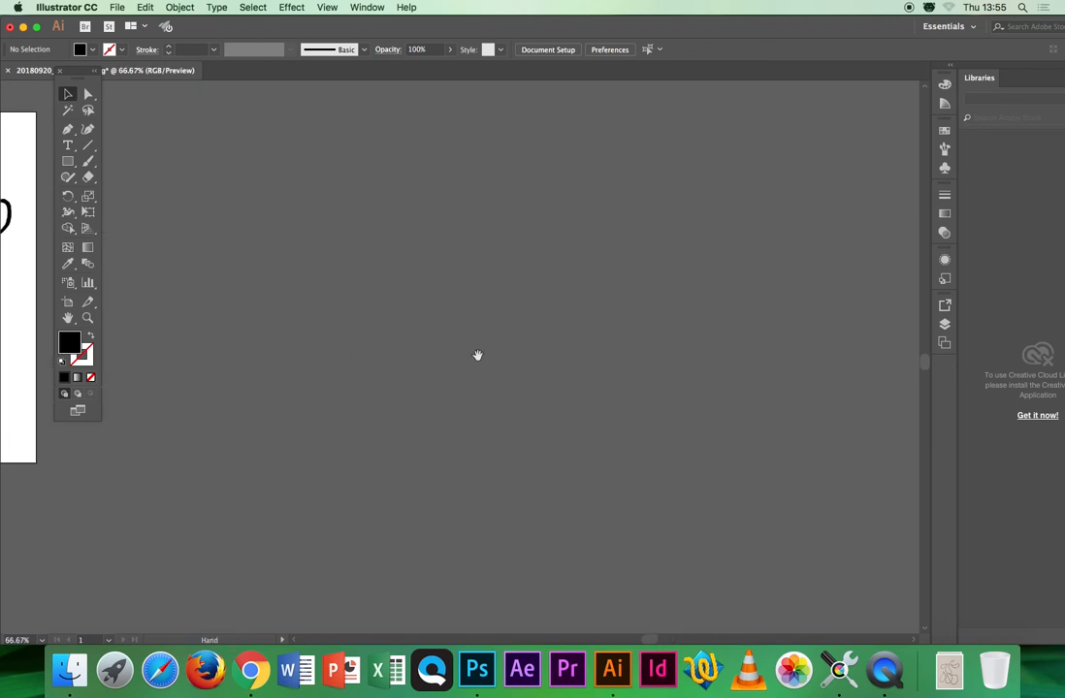
{"action": "left_click_drag", "start_coordinate": [338, 343], "coordinate": [513, 344]}
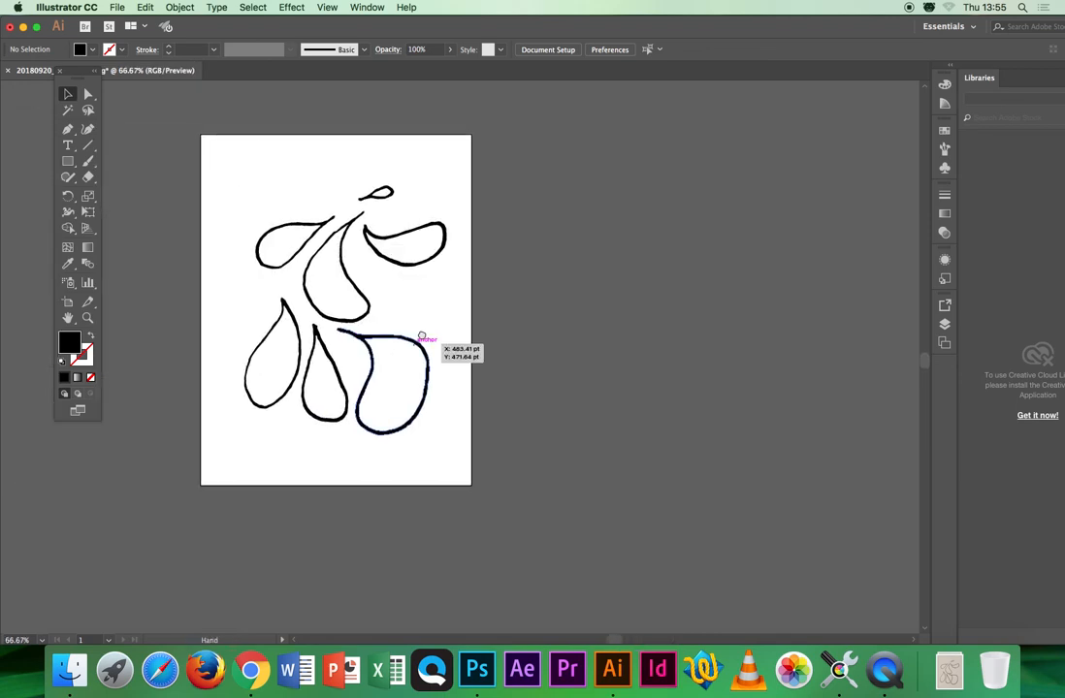
{"action": "key", "text": "super+equal"}
{"action": "scroll", "coordinate": [417, 327], "scroll_direction": "up", "scroll_amount": 4}
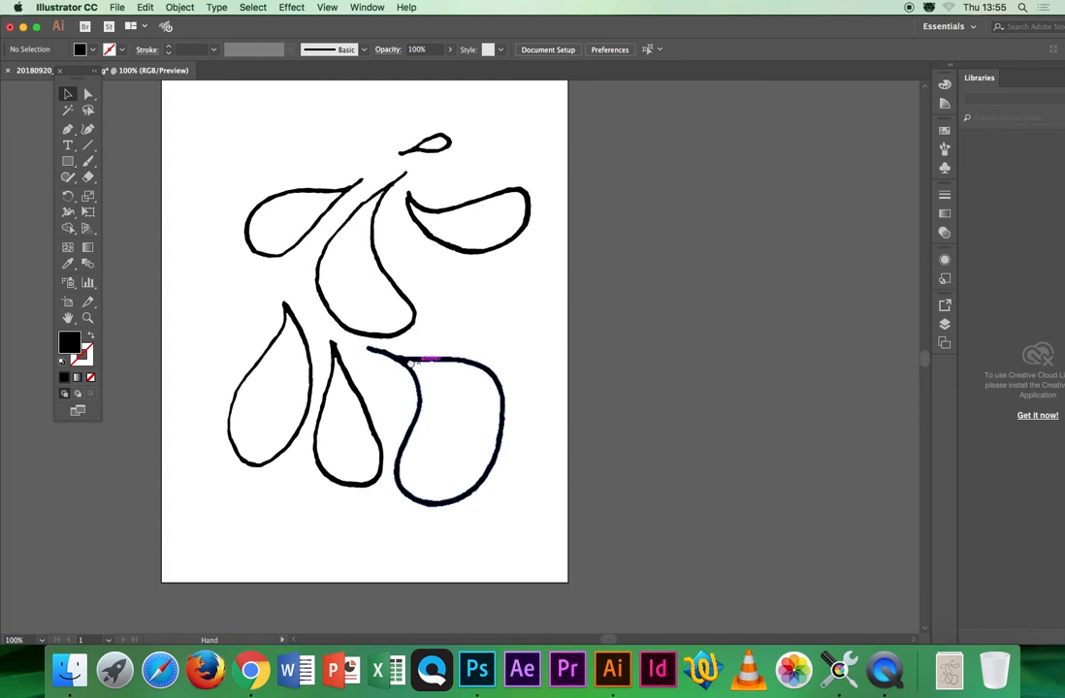
{"action": "scroll", "coordinate": [654, 352], "scroll_direction": "up", "scroll_amount": 2}
{"action": "scroll", "coordinate": [655, 352], "scroll_direction": "right", "scroll_amount": 2}
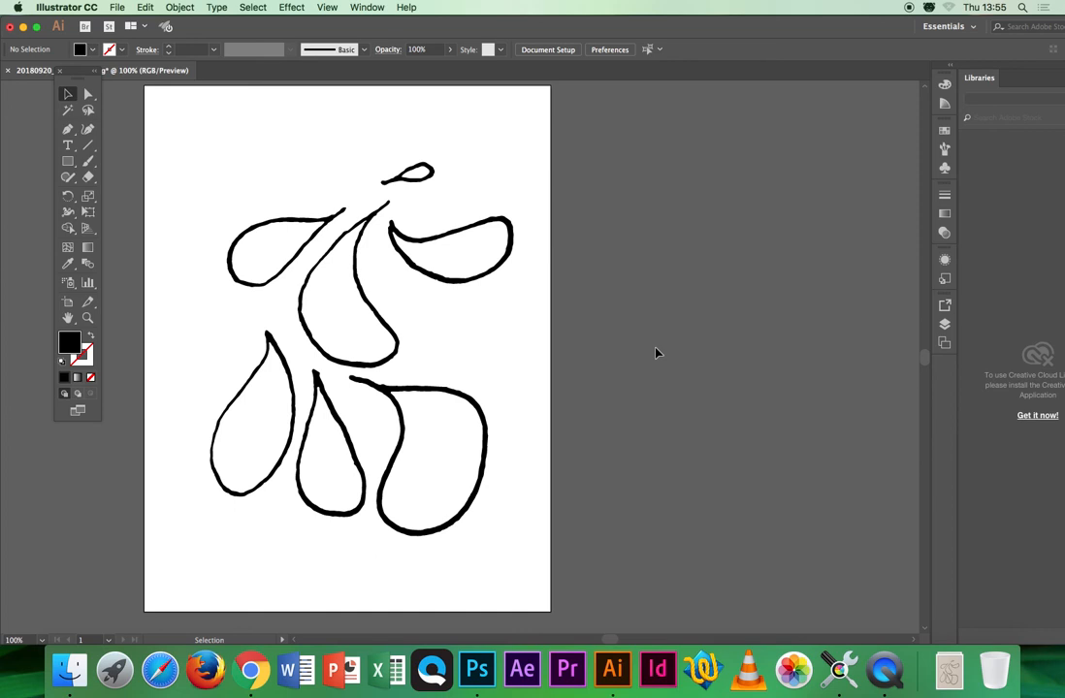
{"action": "left_click", "coordinate": [484, 279]}
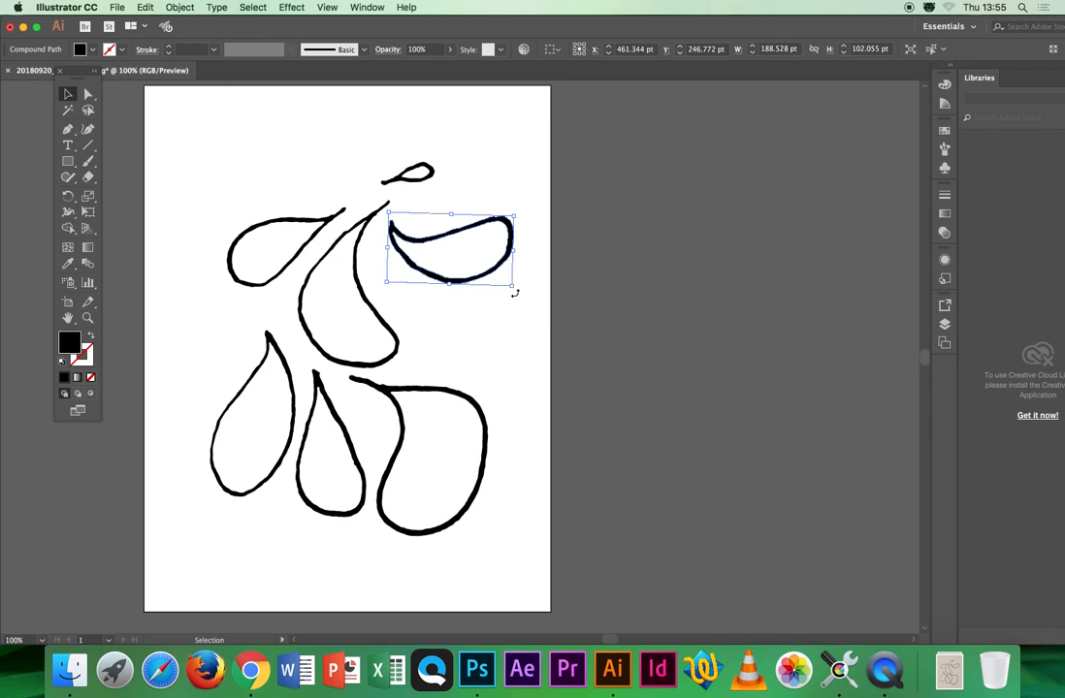
{"action": "left_click_drag", "start_coordinate": [515, 292], "coordinate": [501, 327]}
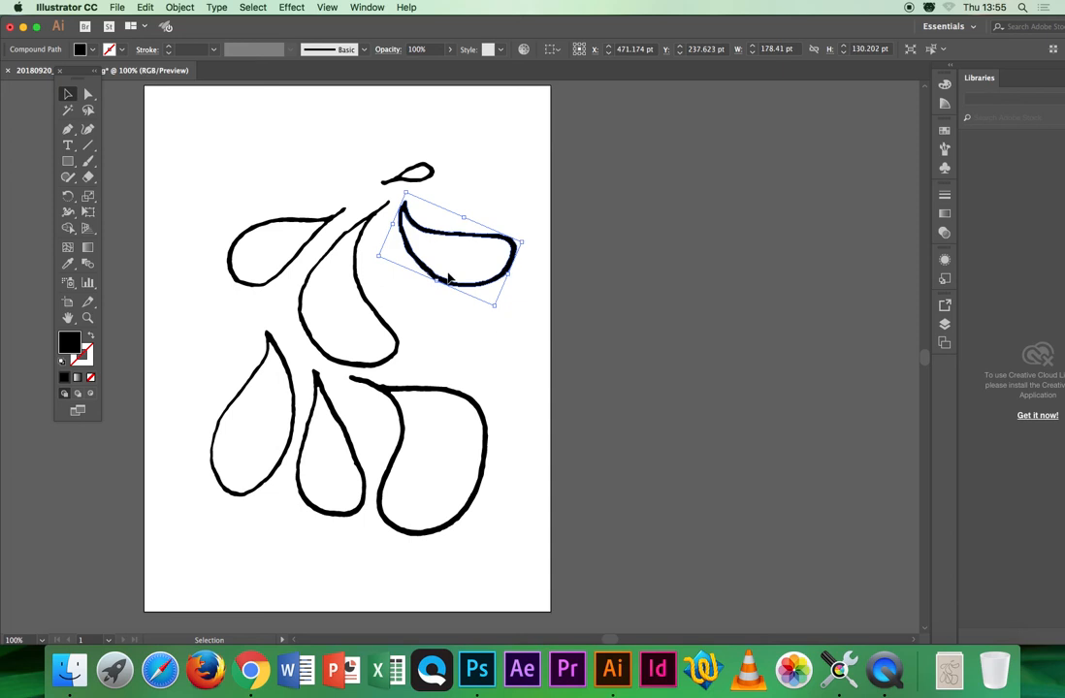
- Try enlarging the small top drop and repositioning it above the others, undo both changes and clear the selection
{"action": "left_click", "coordinate": [424, 183]}
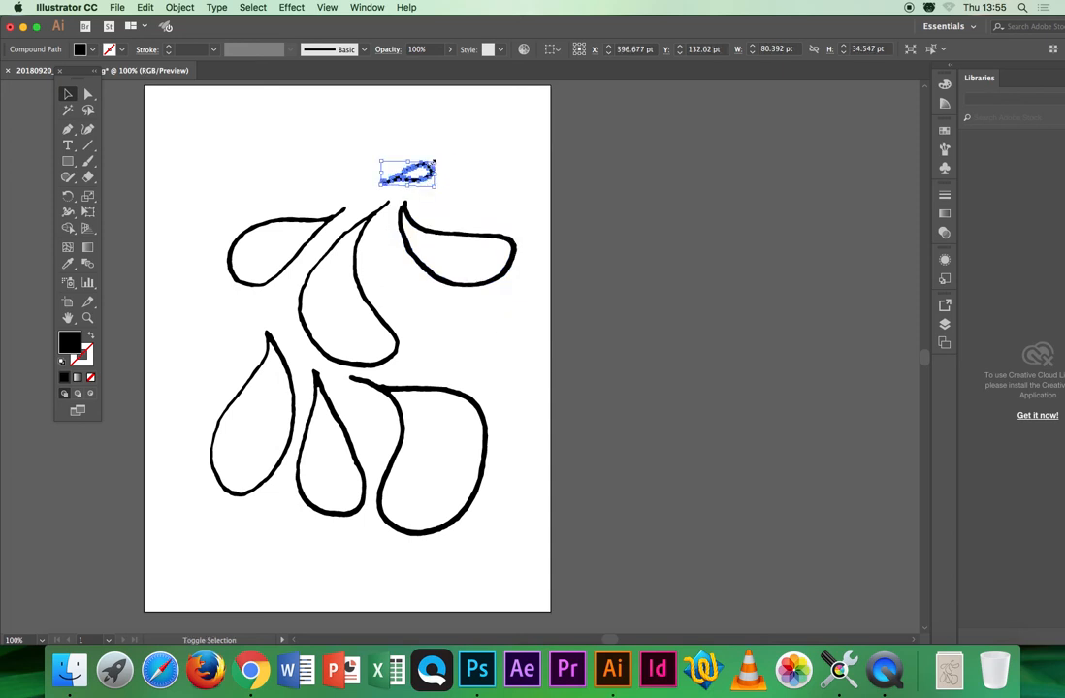
{"action": "left_click_drag", "start_coordinate": [435, 158], "coordinate": [495, 134]}
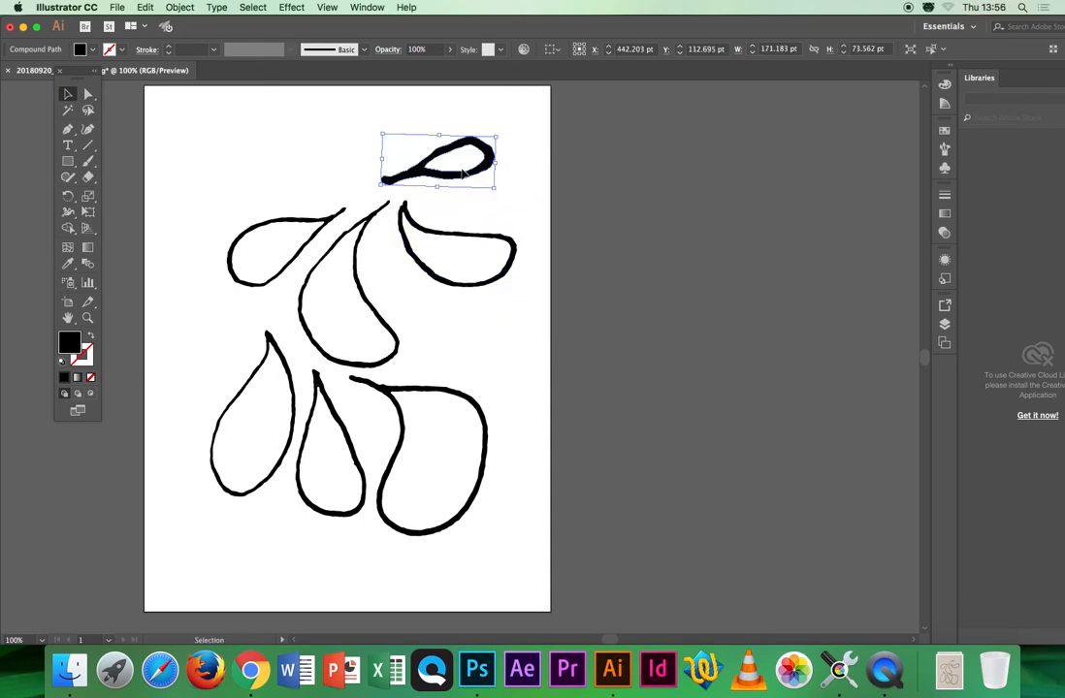
{"action": "left_click_drag", "start_coordinate": [457, 175], "coordinate": [443, 182]}
{"action": "left_click", "coordinate": [522, 173]}
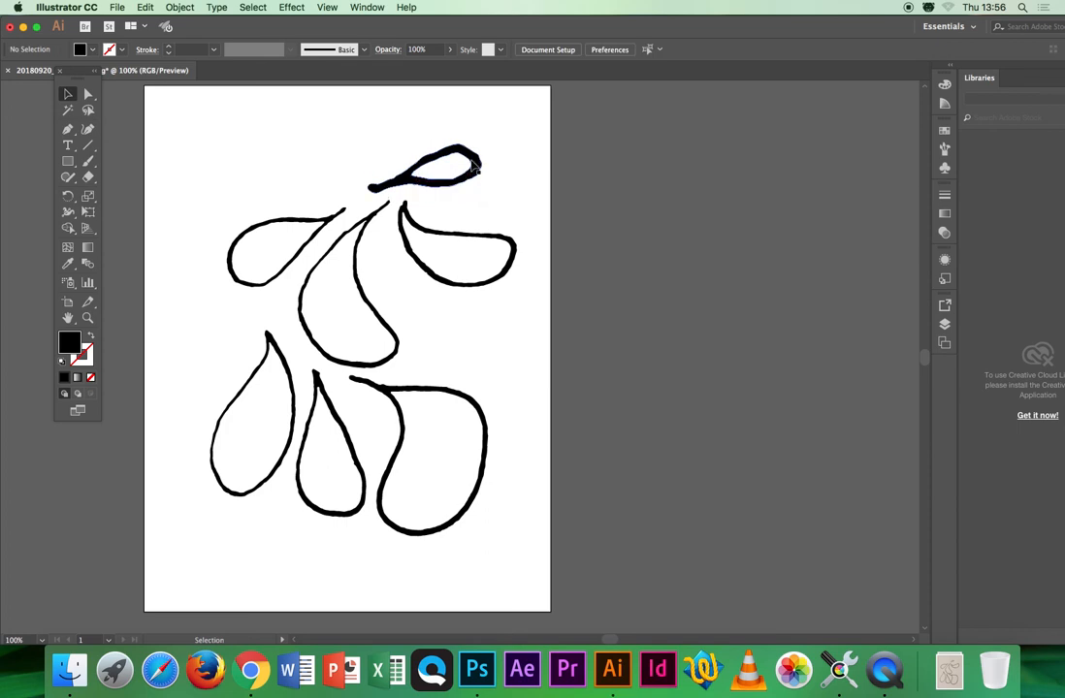
{"action": "key", "text": "a"}
{"action": "key", "text": "ctrl+z"}
{"action": "key", "text": "v"}
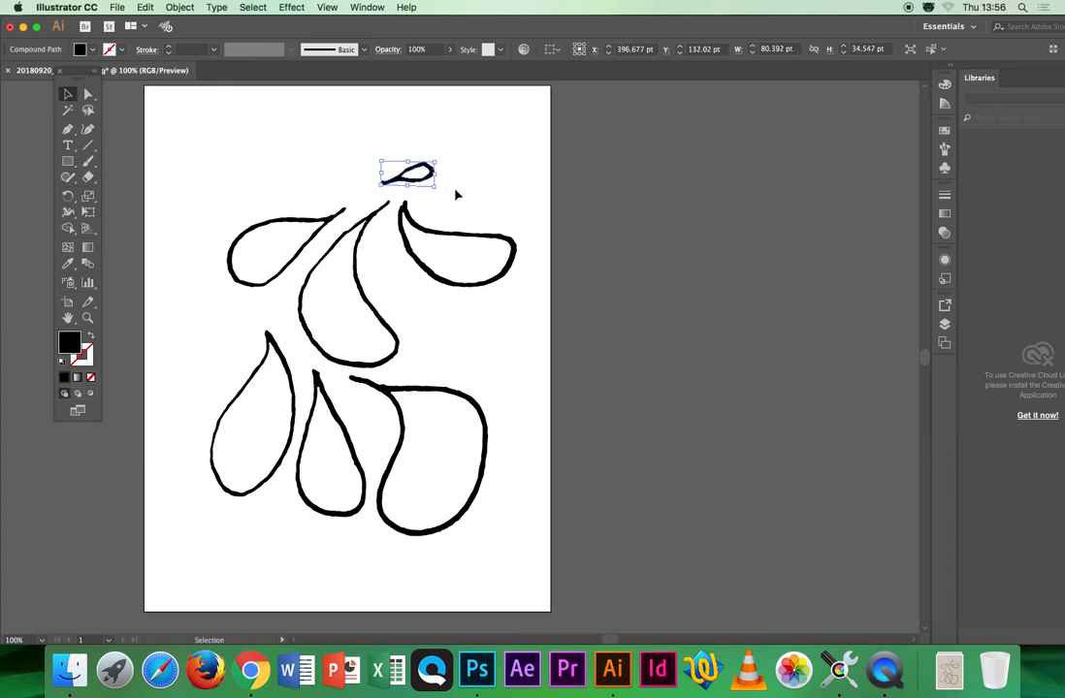
{"action": "left_click", "coordinate": [586, 308]}
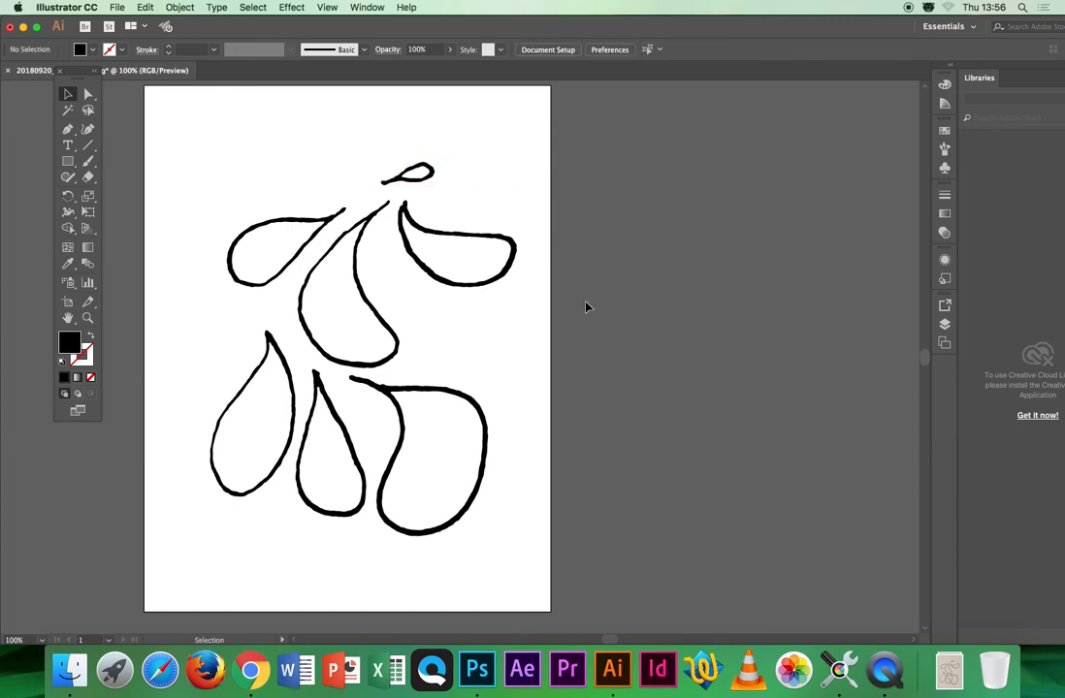
{"action": "left_click", "coordinate": [884, 669]}
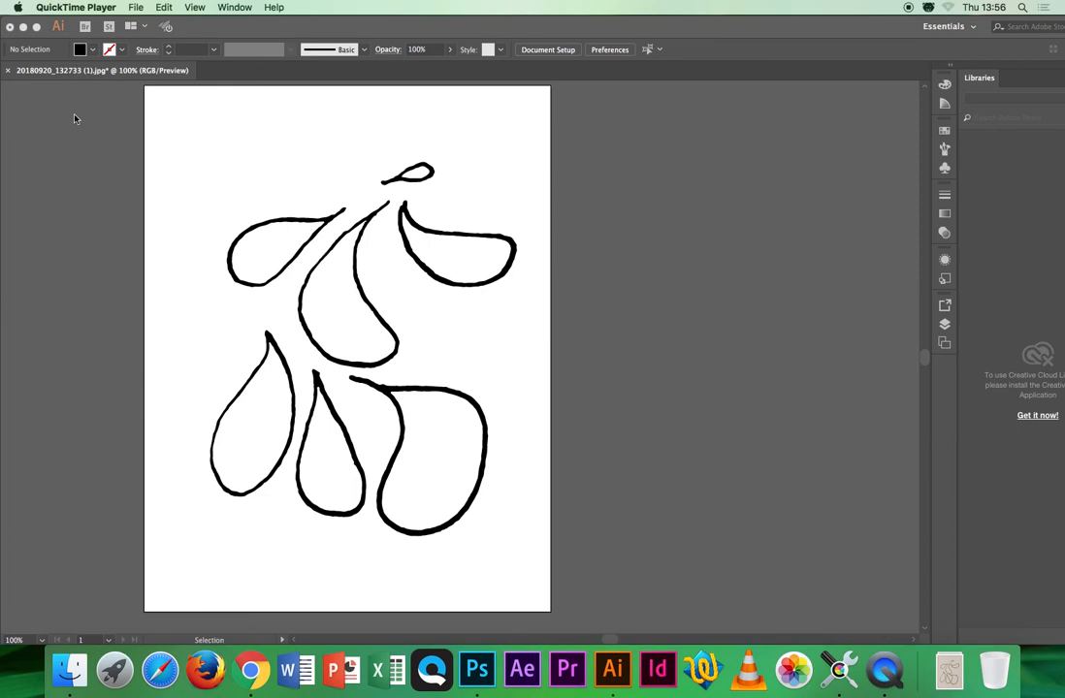
{"action": "left_click", "coordinate": [91, 8]}
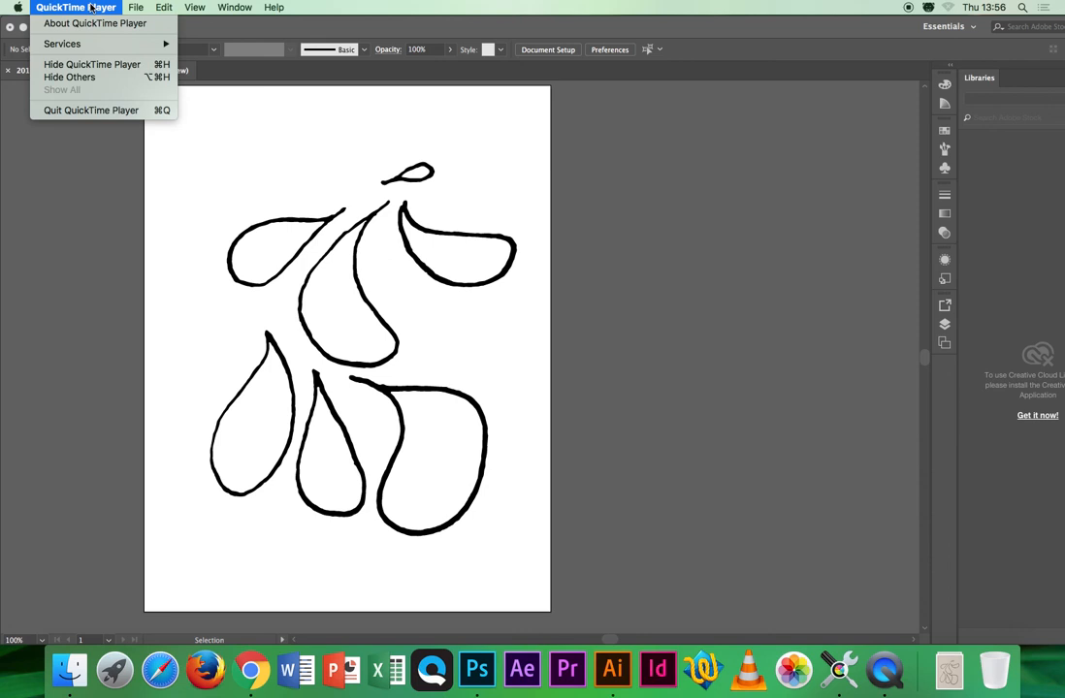
{"action": "mouse_move", "coordinate": [136, 8]}
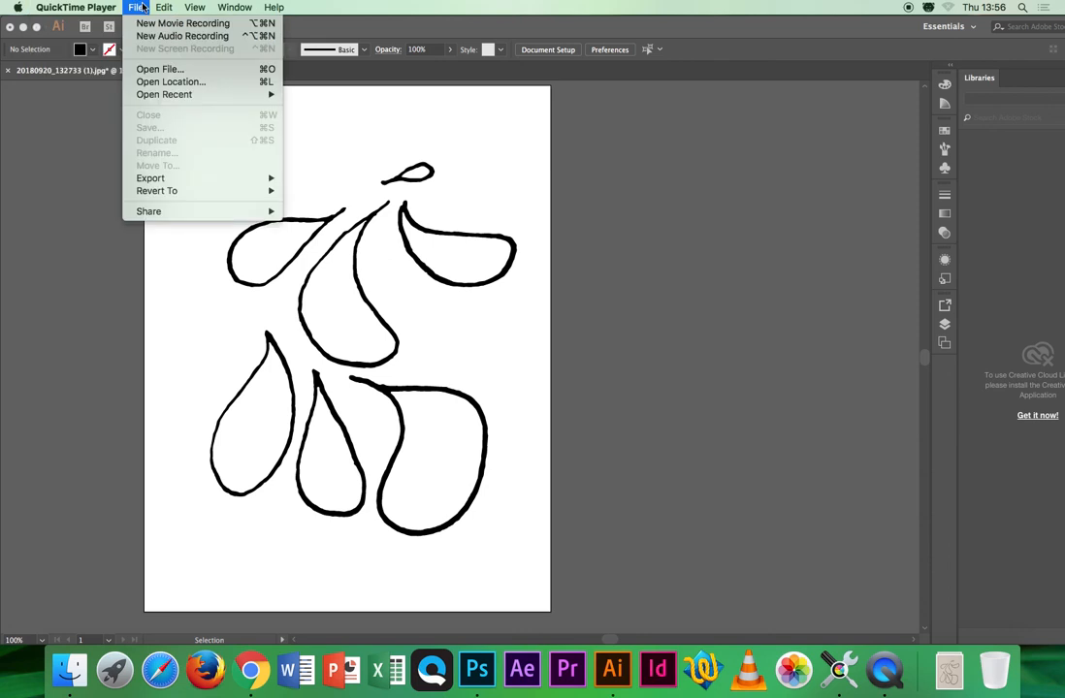